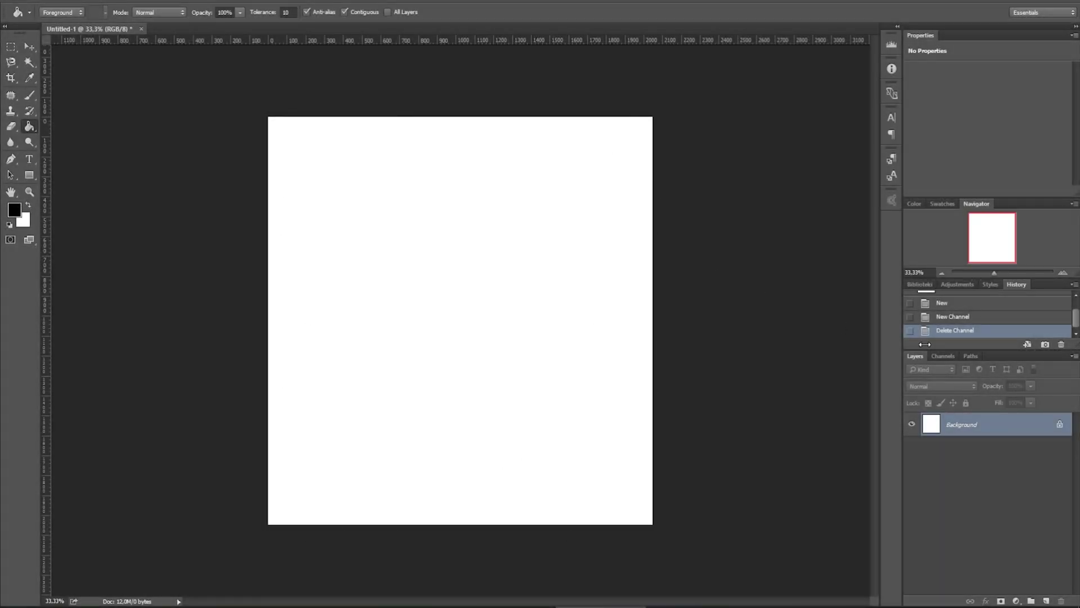
- Add a new Alpha 1 channel and fill it white with the Paint Bucket
click(948, 356)
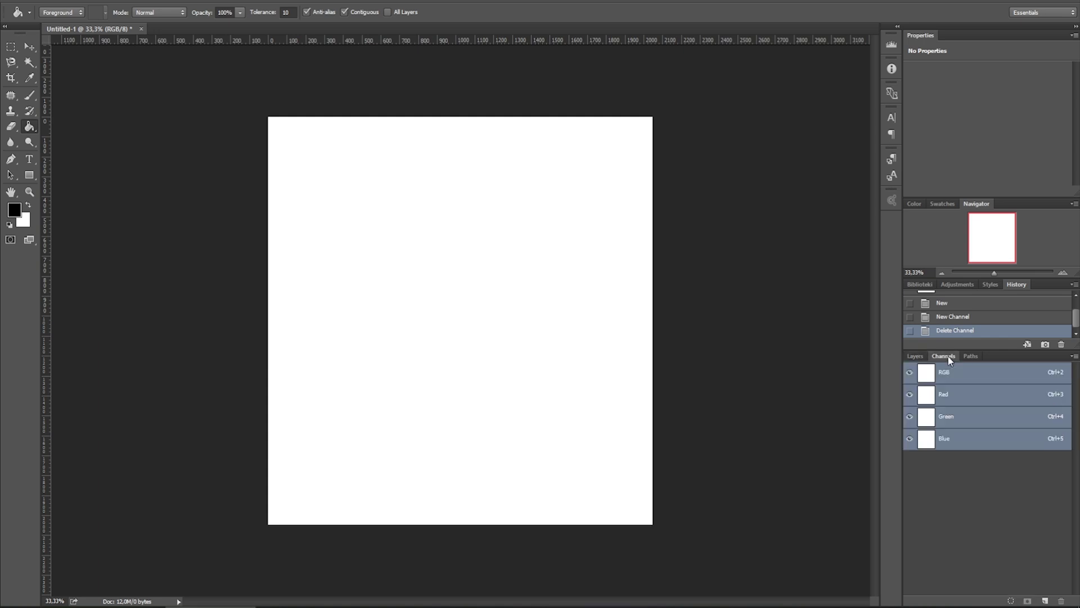
click(1045, 600)
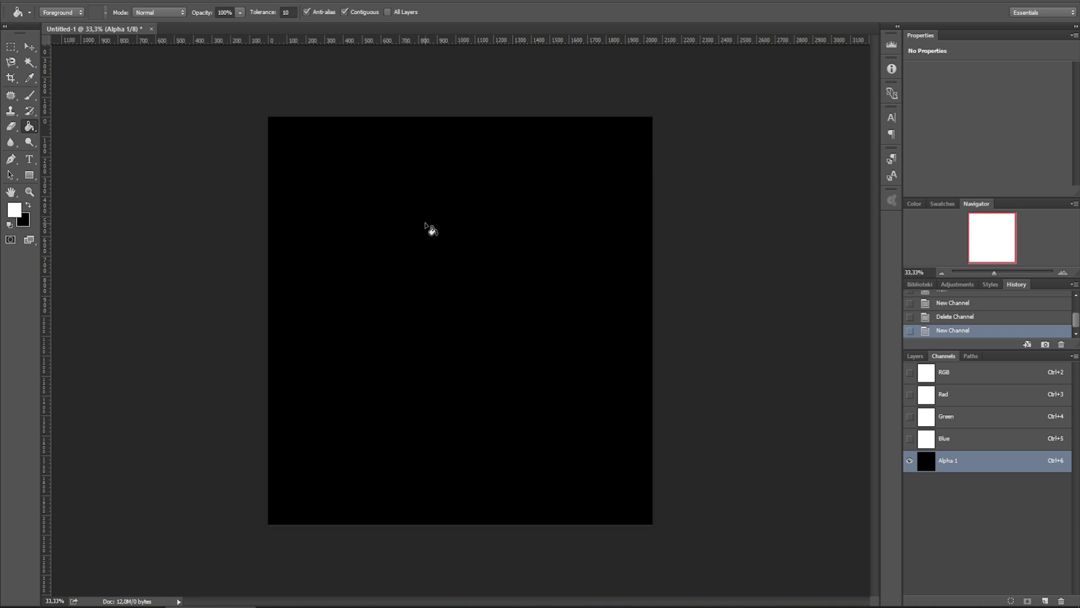
click(496, 345)
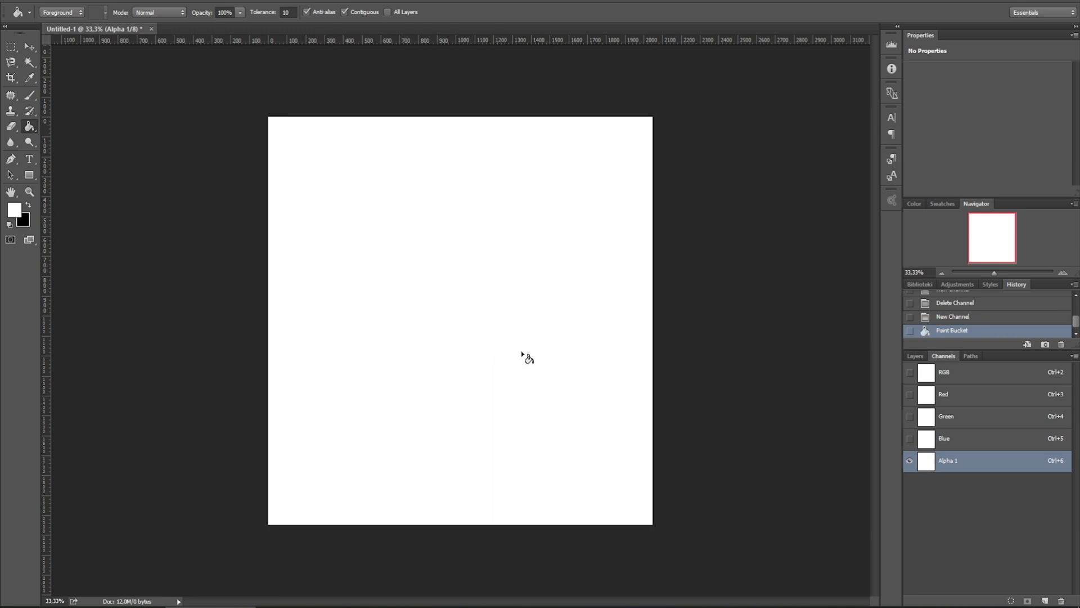
- Fill the Red channel black so the image turns cyan, then return to Layers
click(966, 396)
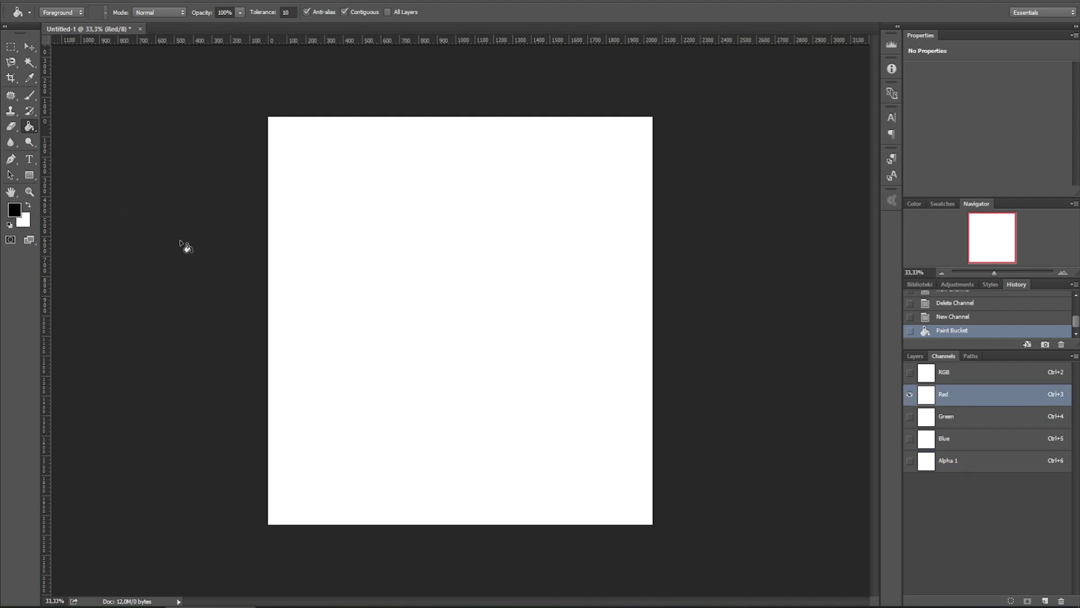
click(451, 249)
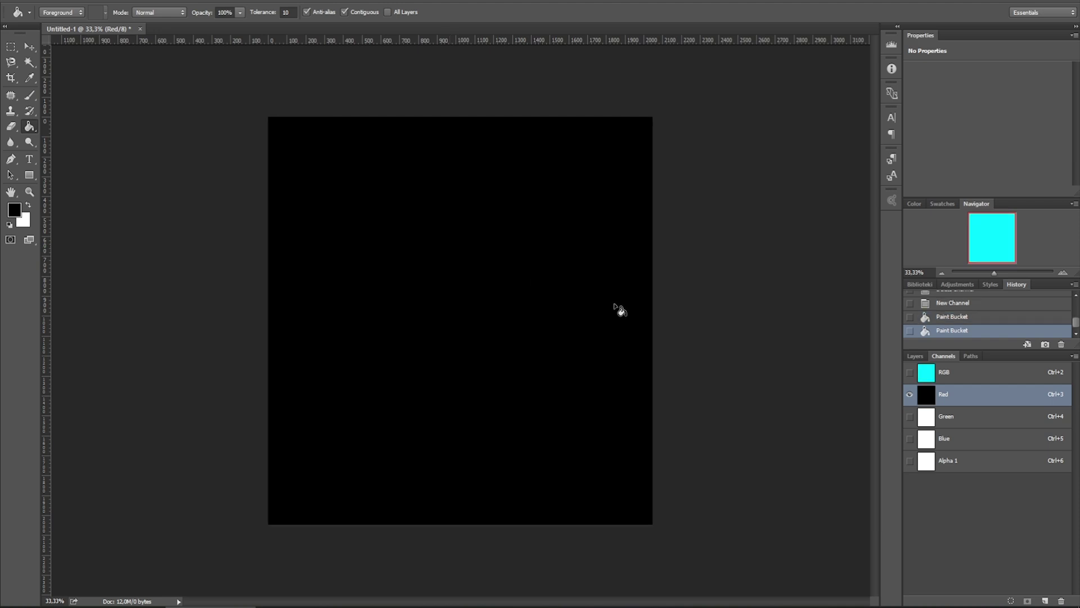
click(915, 356)
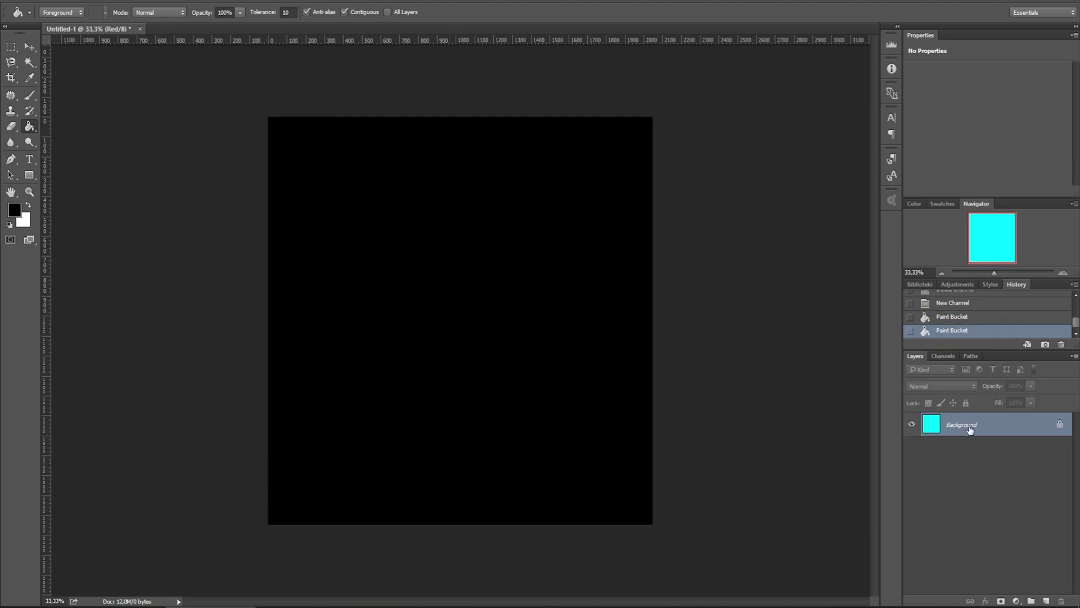
click(39, 3)
- Save the image as WetMask.tga in Targa format at 32 bits/pixel, keeping alpha channels
click(108, 126)
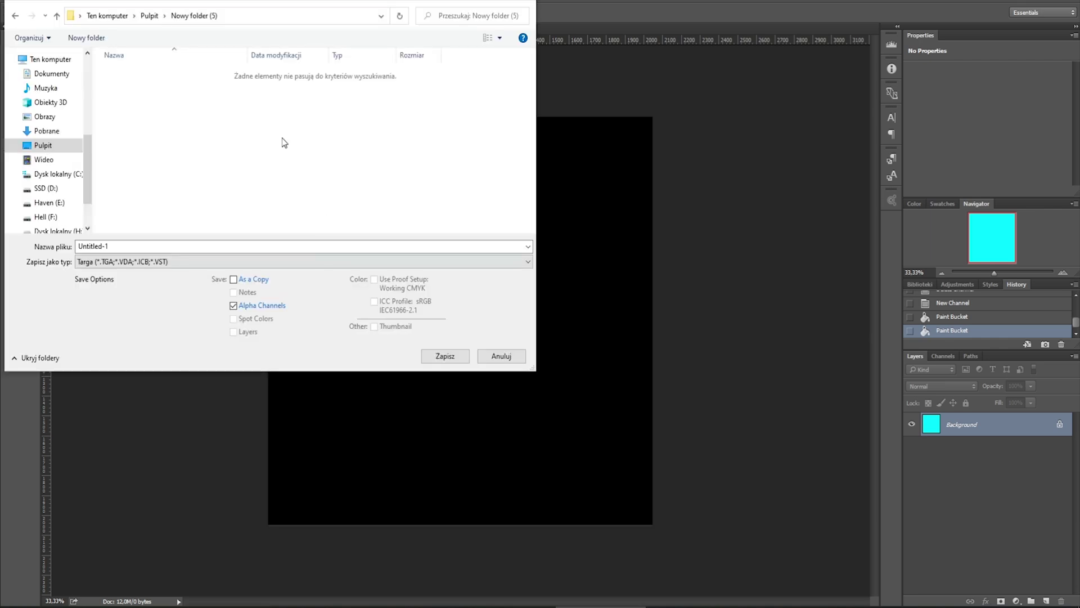
click(97, 263)
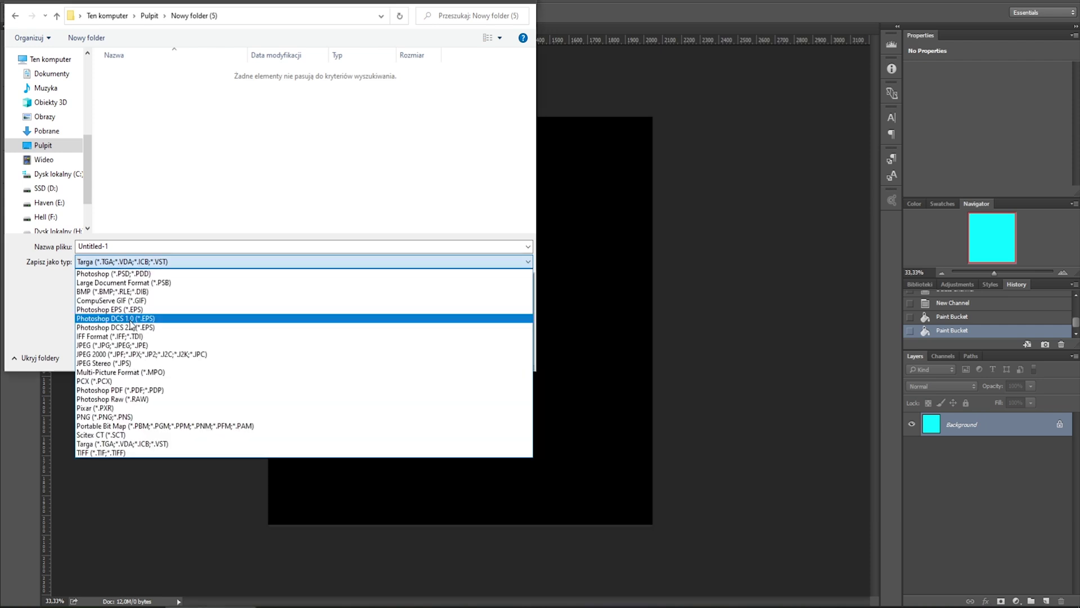
click(145, 443)
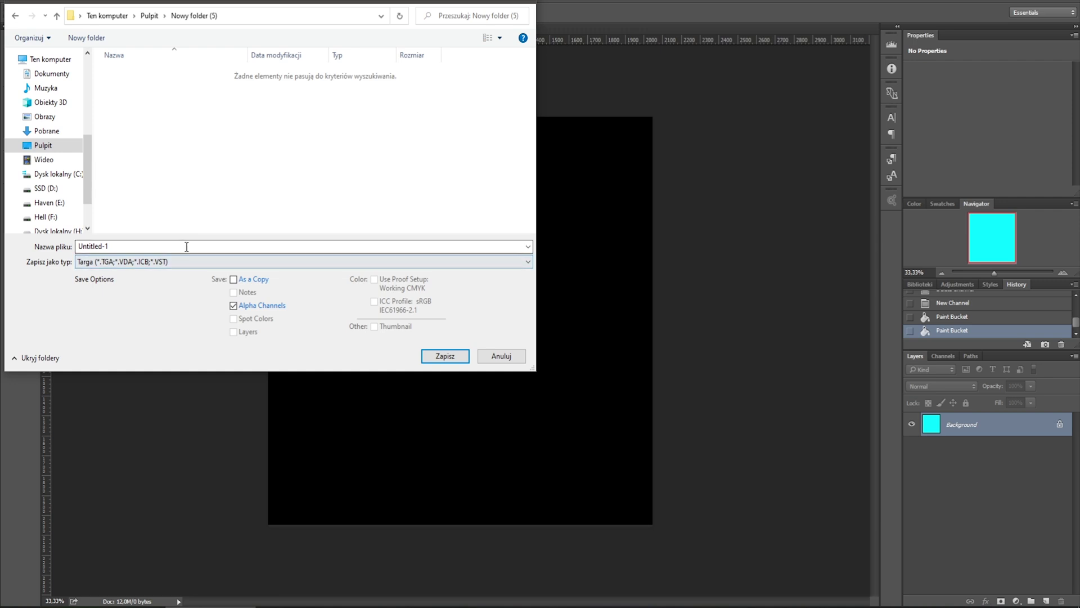
drag(226, 246, 114, 242)
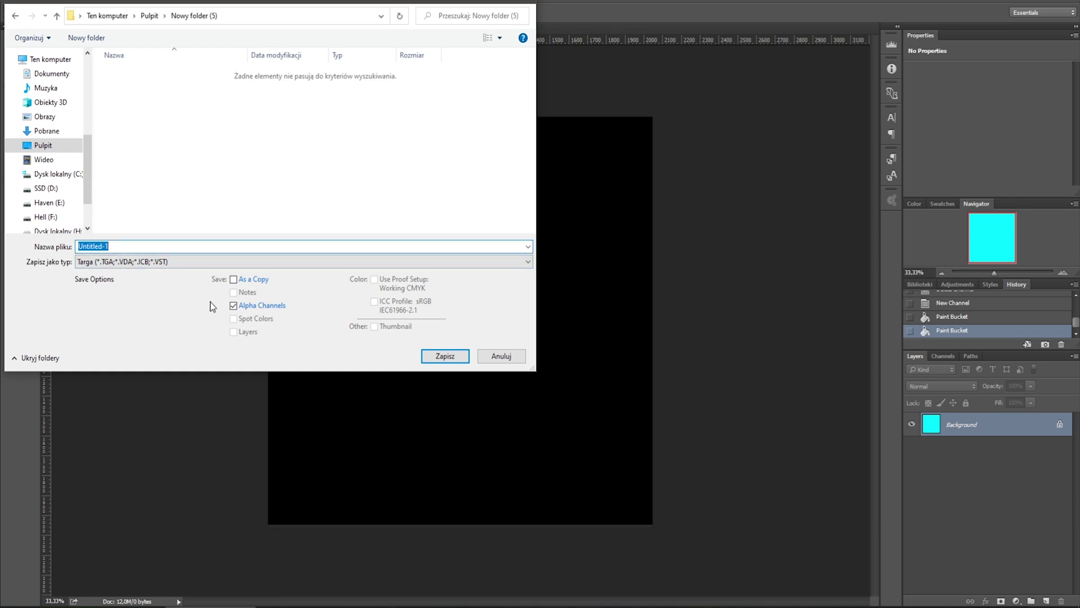
text(WetMask)
click(451, 357)
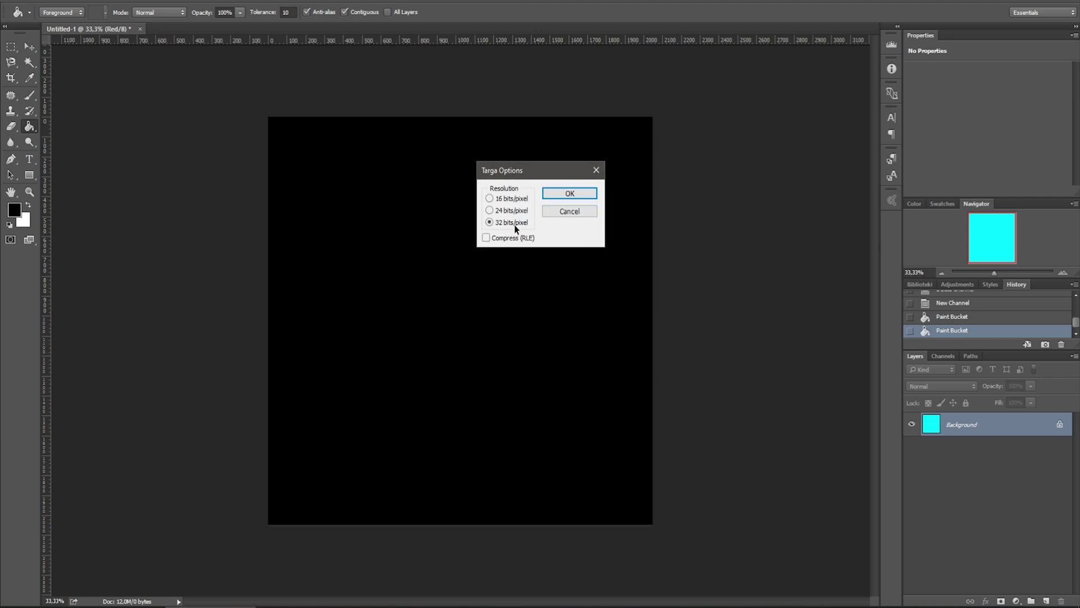
click(582, 192)
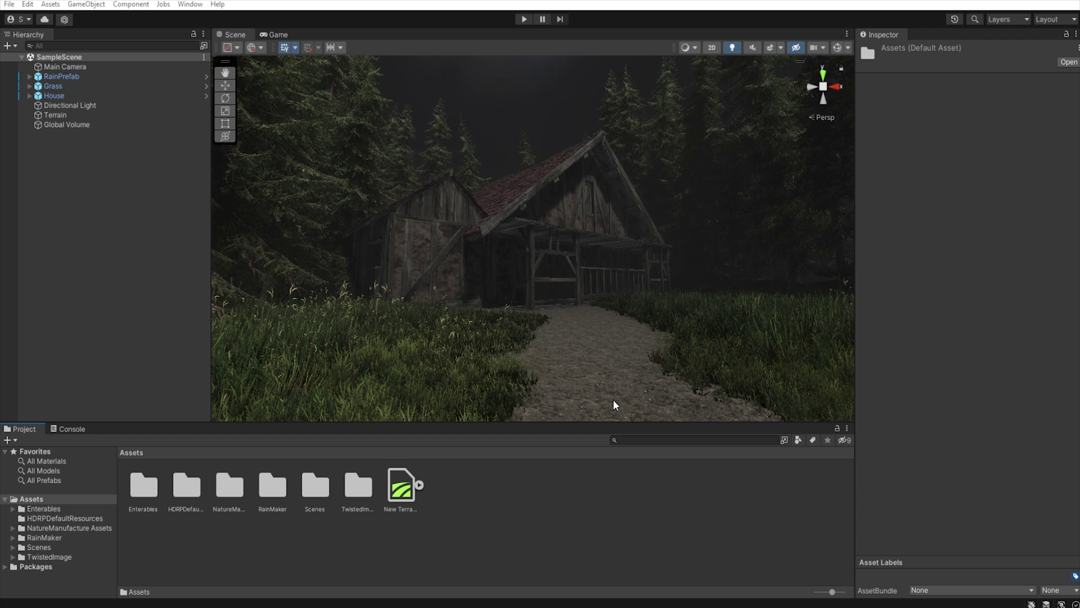
- Create a new material in the Project named Terra
right_click(503, 516)
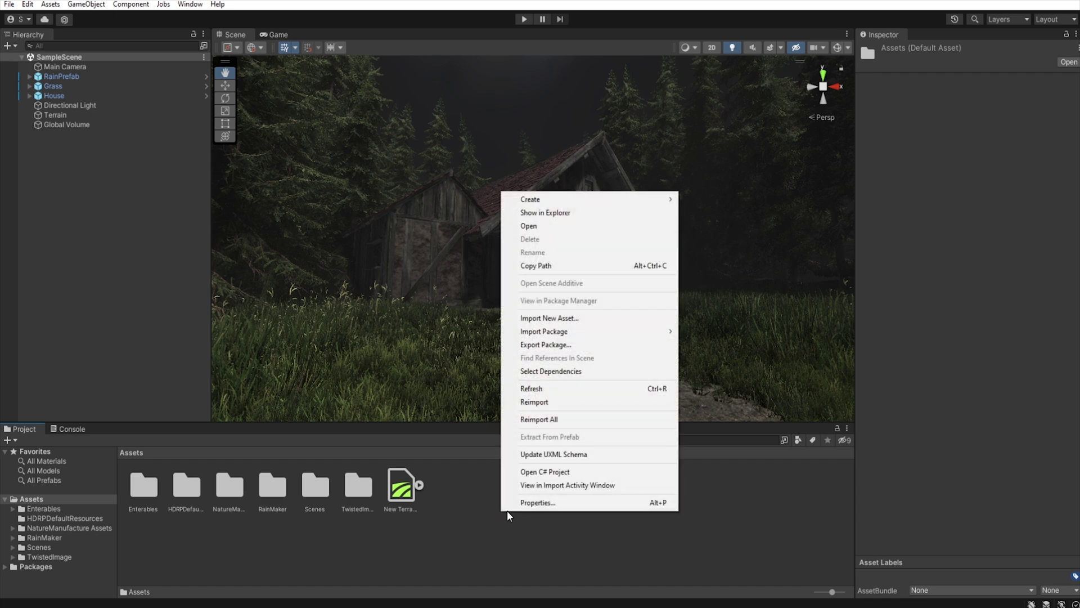
mouse_move(603, 198)
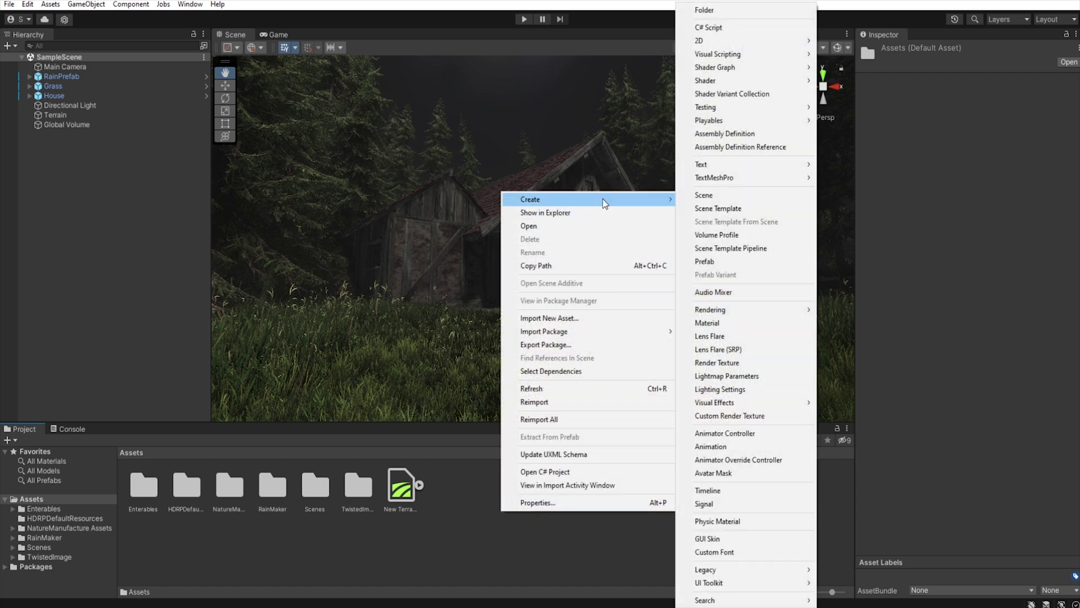
click(740, 318)
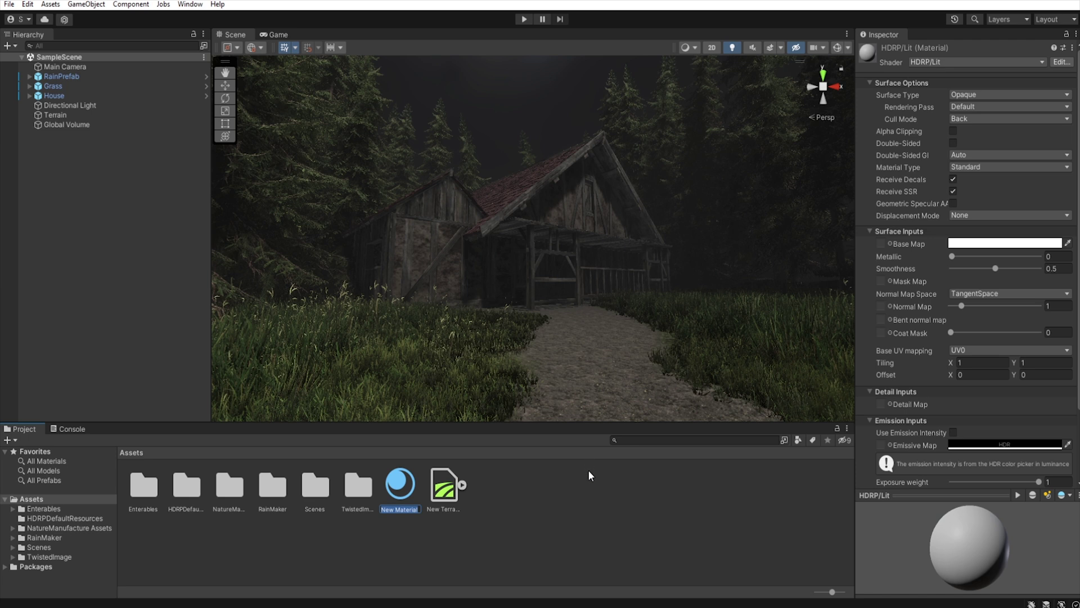
text(Terra)
key(Return)
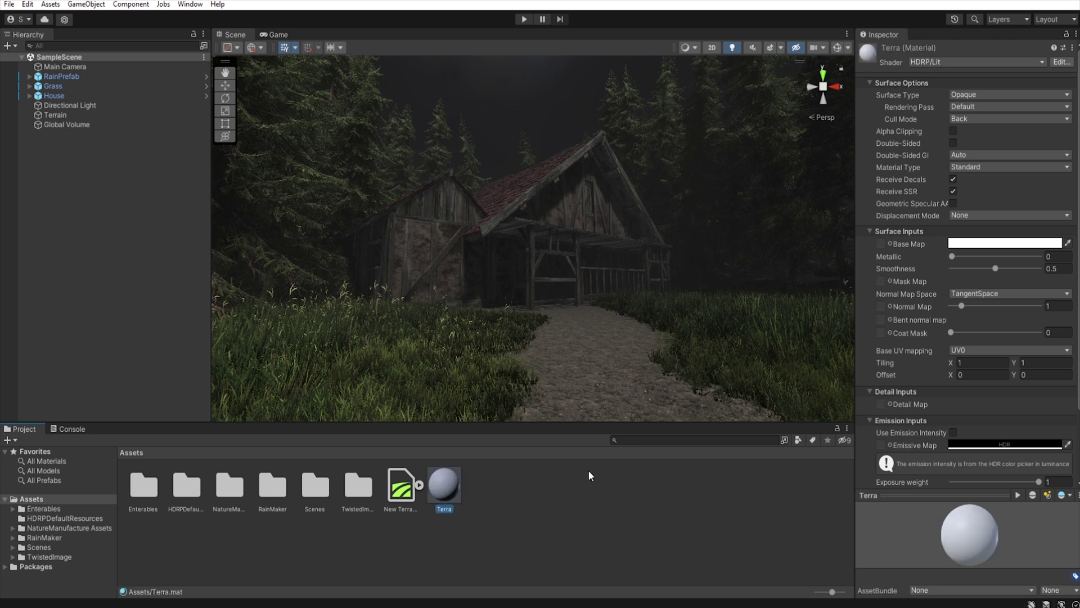
- Switch Terra to HDRP/TerrainLit with height-based blend on and transition 0.024
click(994, 63)
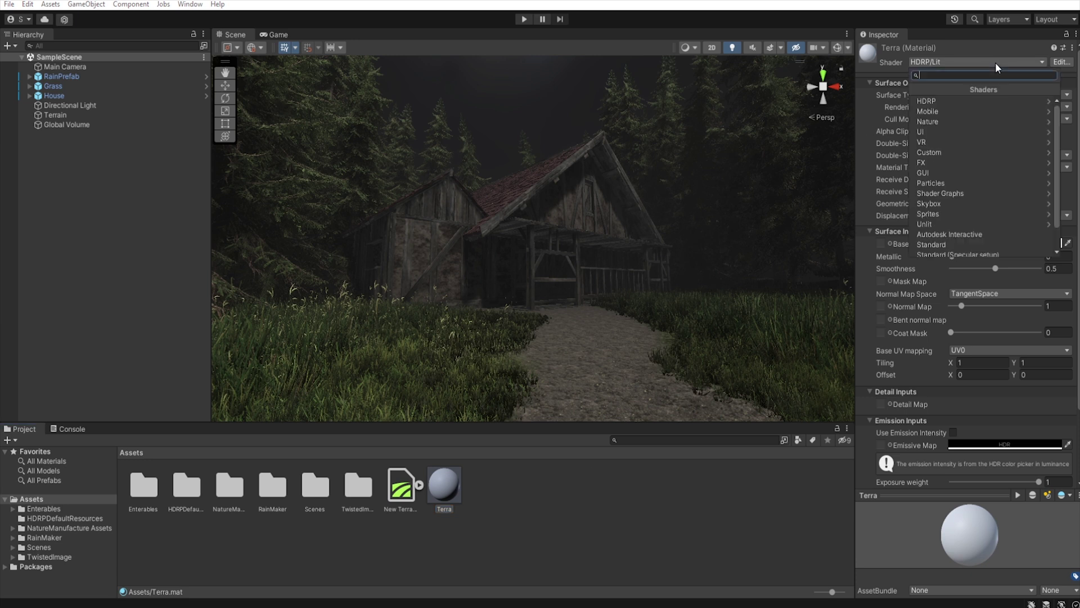
click(970, 103)
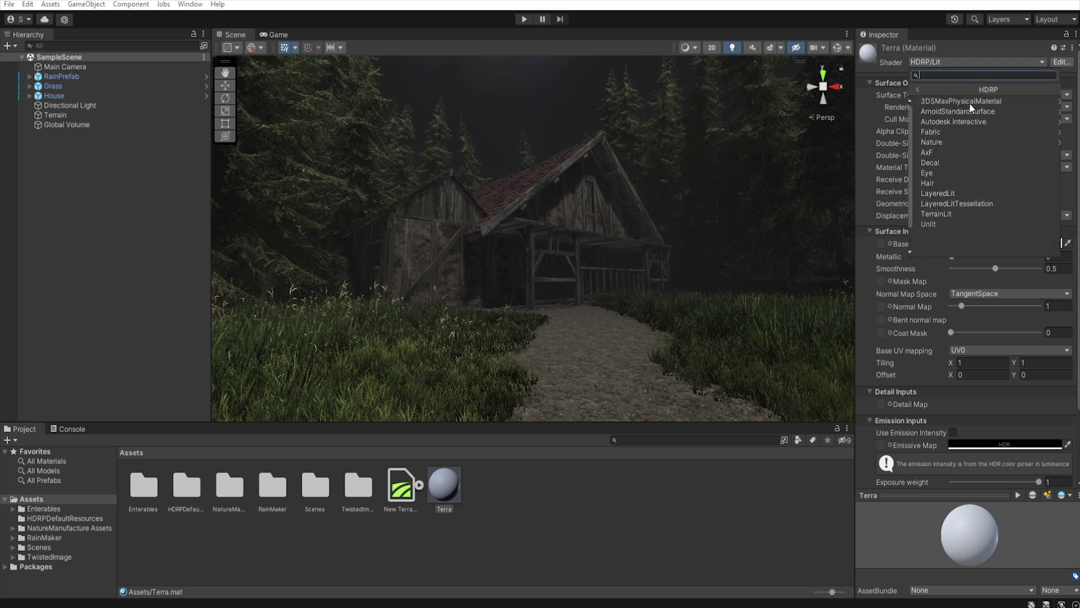
click(971, 215)
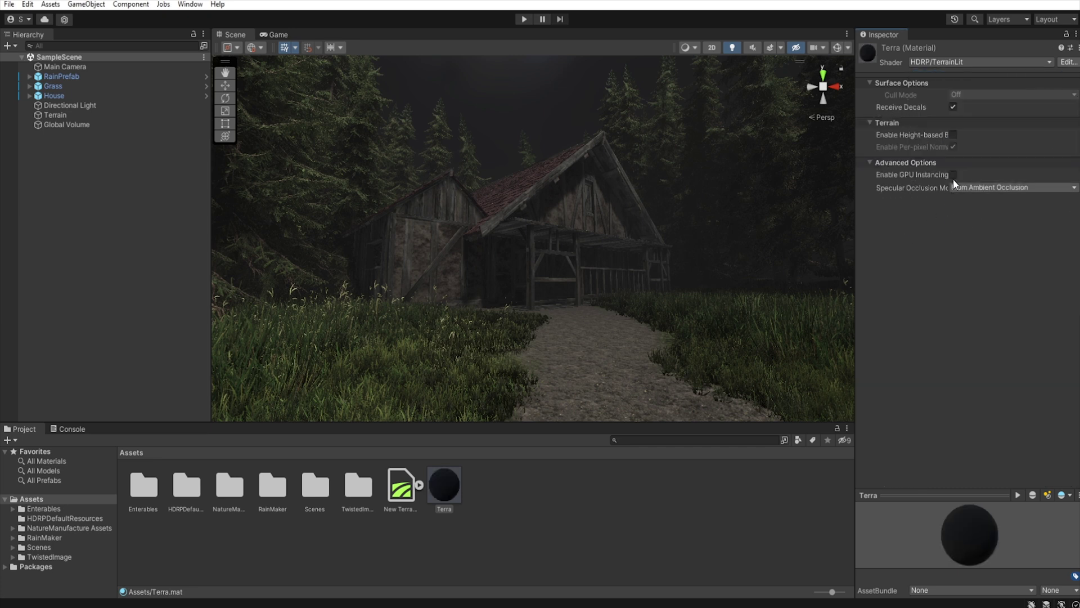
click(952, 135)
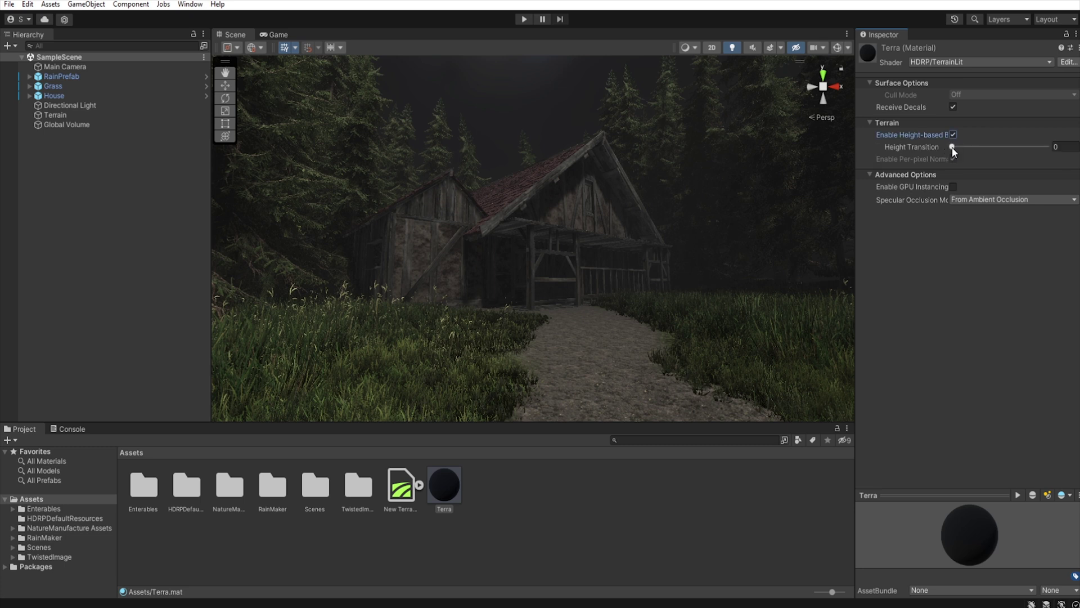
drag(952, 147, 954, 147)
- Enable GPU instancing on Terra, then select the Terrain and review its Grass and Ground layers
click(953, 185)
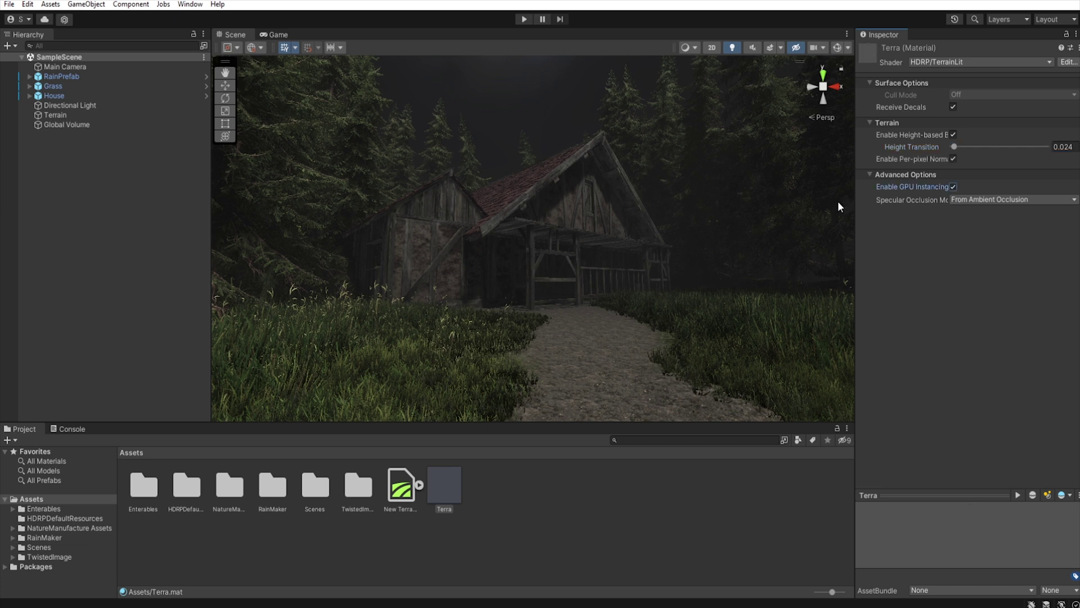
click(589, 351)
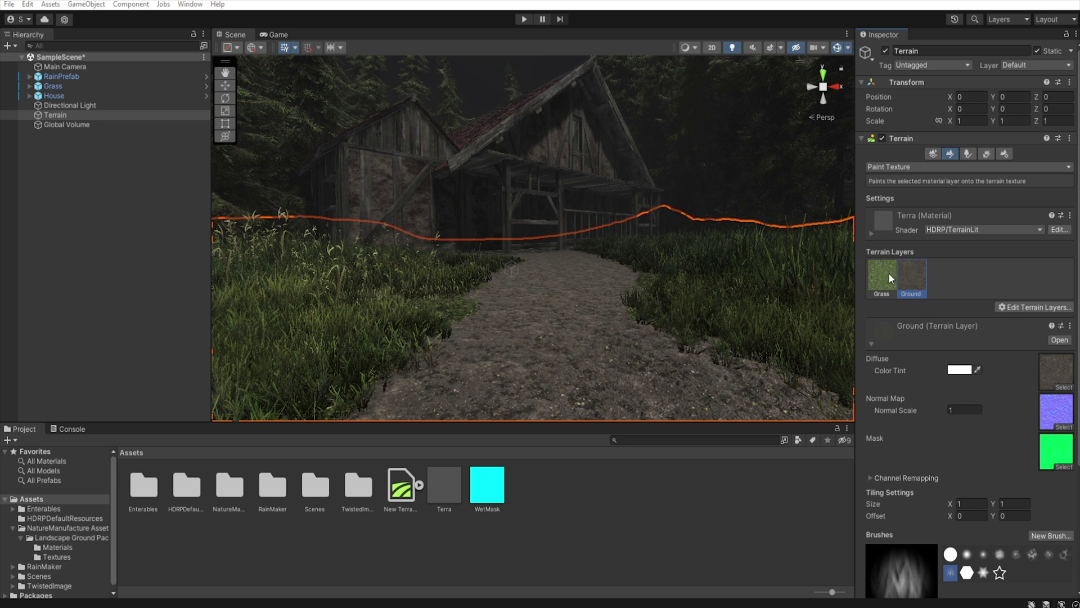
click(884, 272)
click(909, 271)
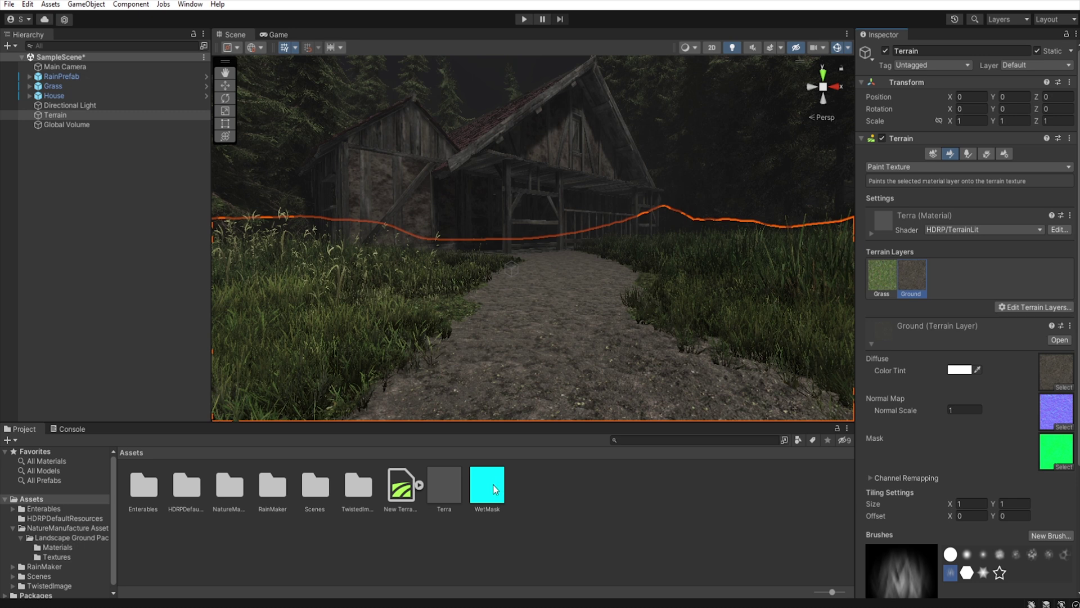
- Create a new terrain layer, NewLayer, from the billboards_MaskMap texture
click(1038, 308)
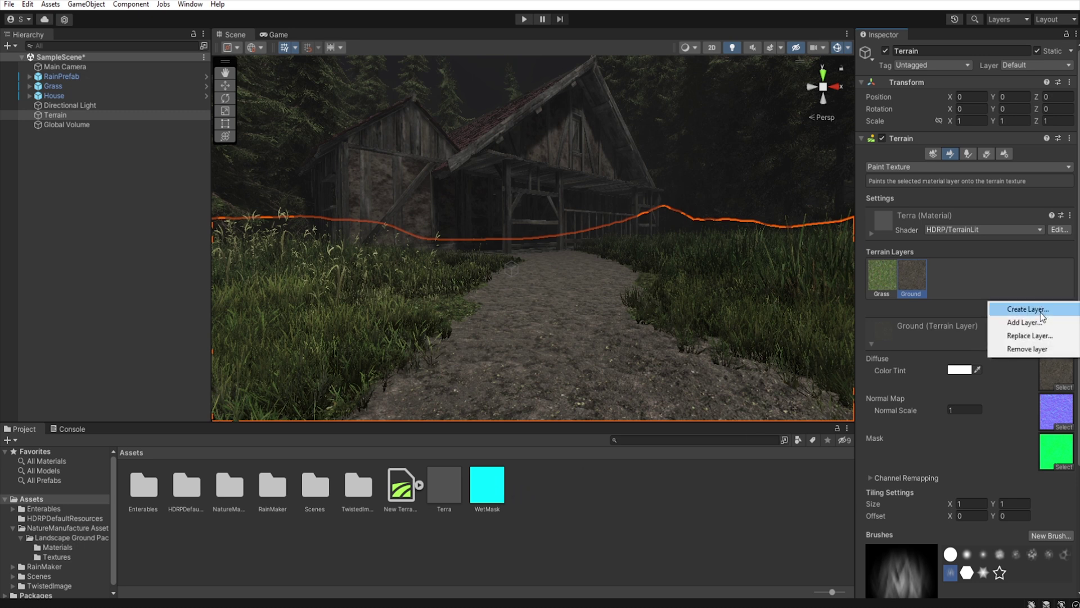
click(1041, 312)
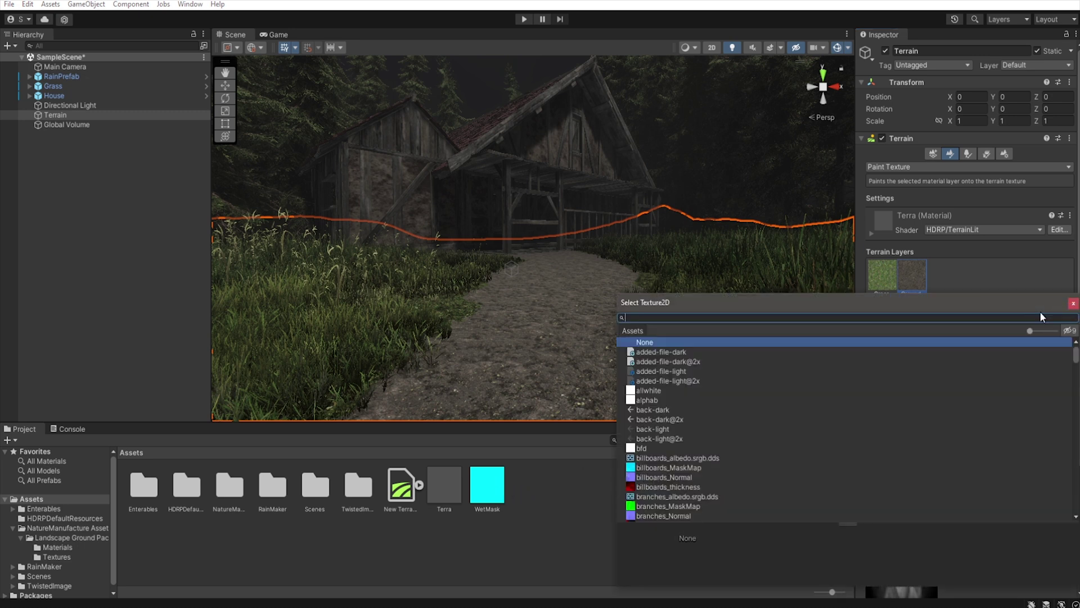
click(671, 470)
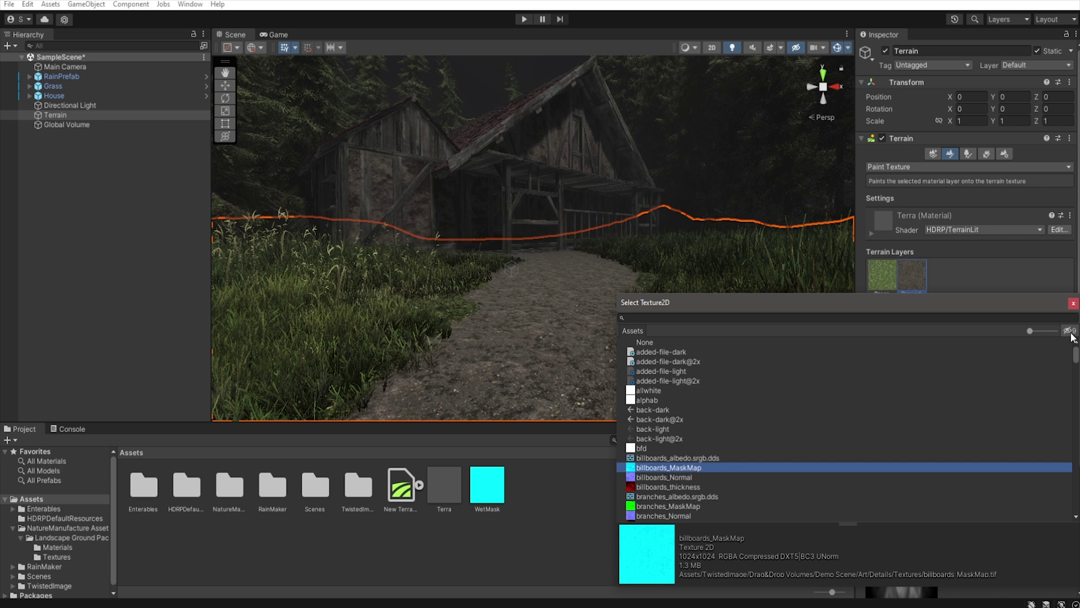
click(1074, 303)
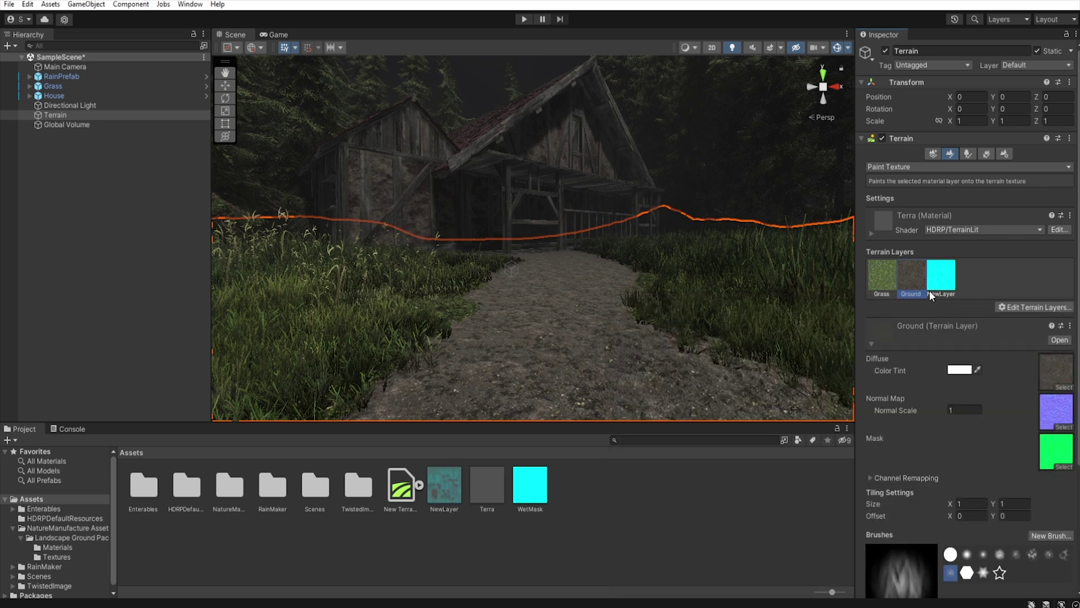
- Give NewLayer the ground texture as diffuse and WetMask as its mask map
click(1059, 368)
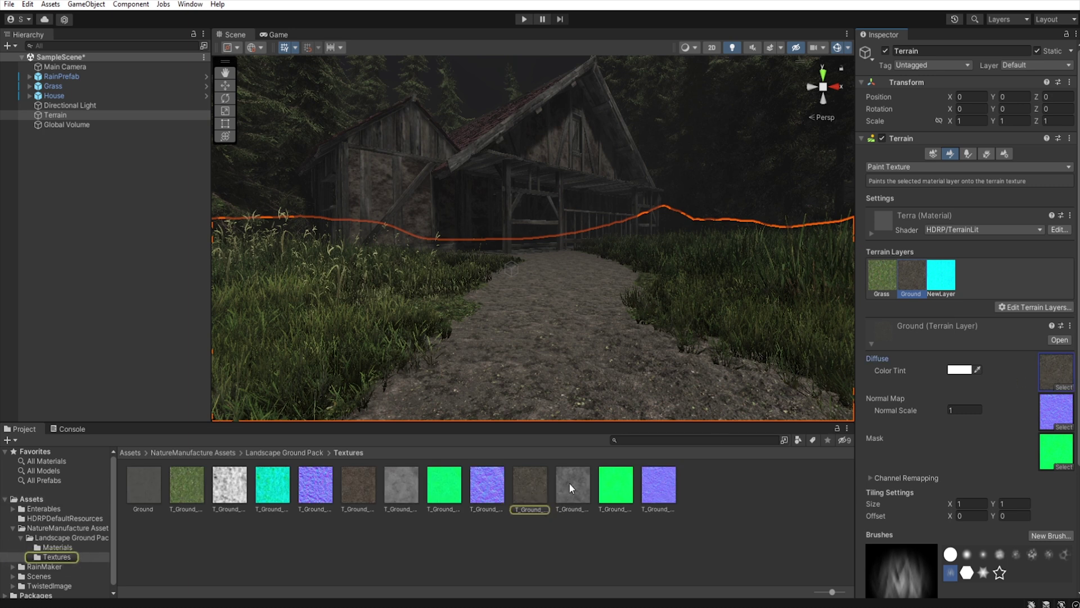
click(940, 276)
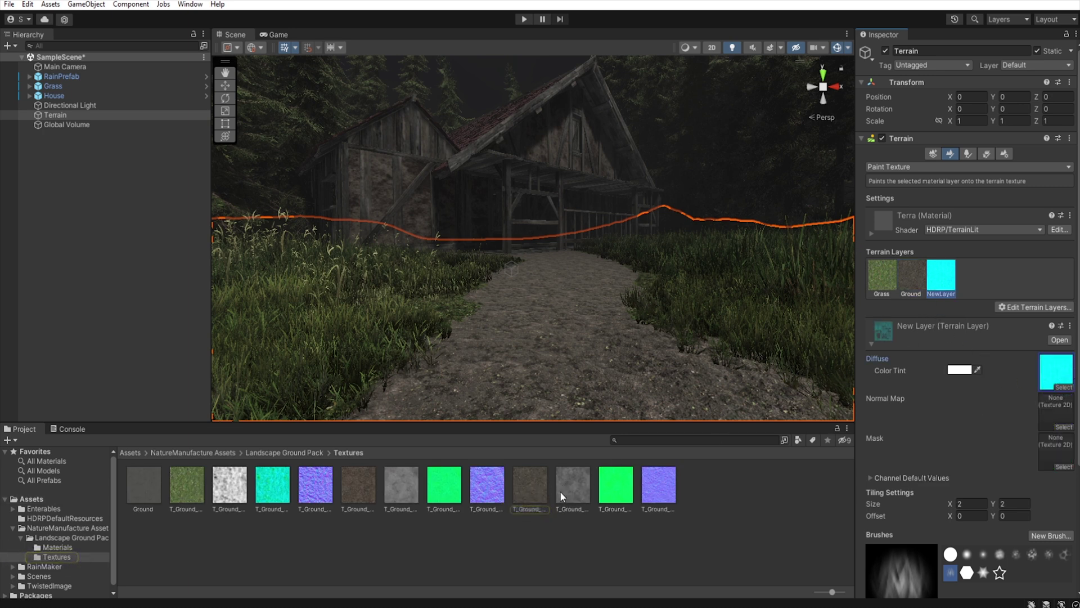
drag(530, 485, 1057, 375)
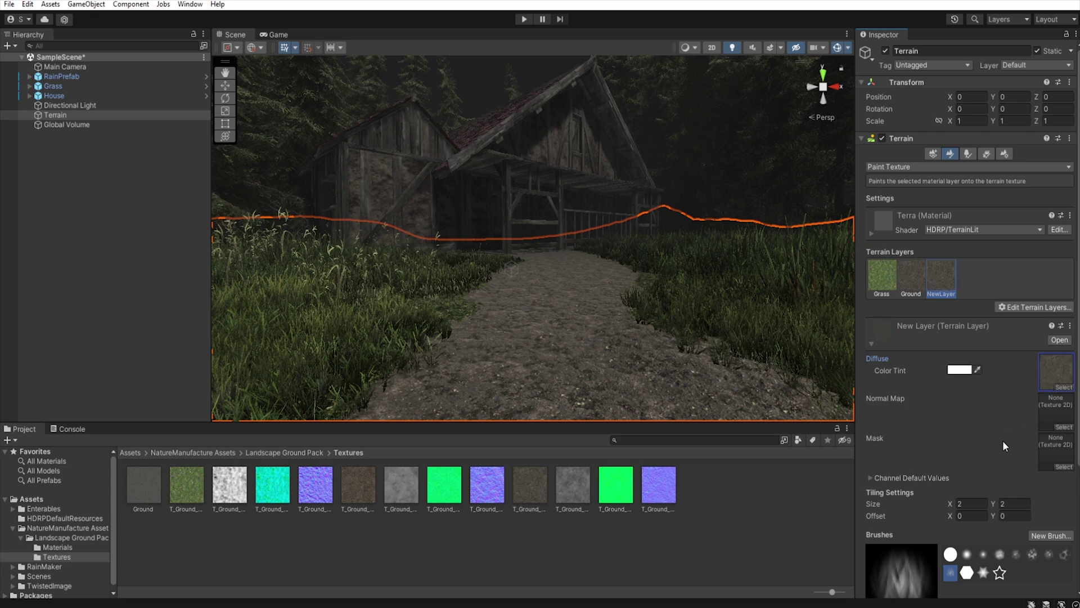
click(32, 498)
drag(533, 488, 1055, 450)
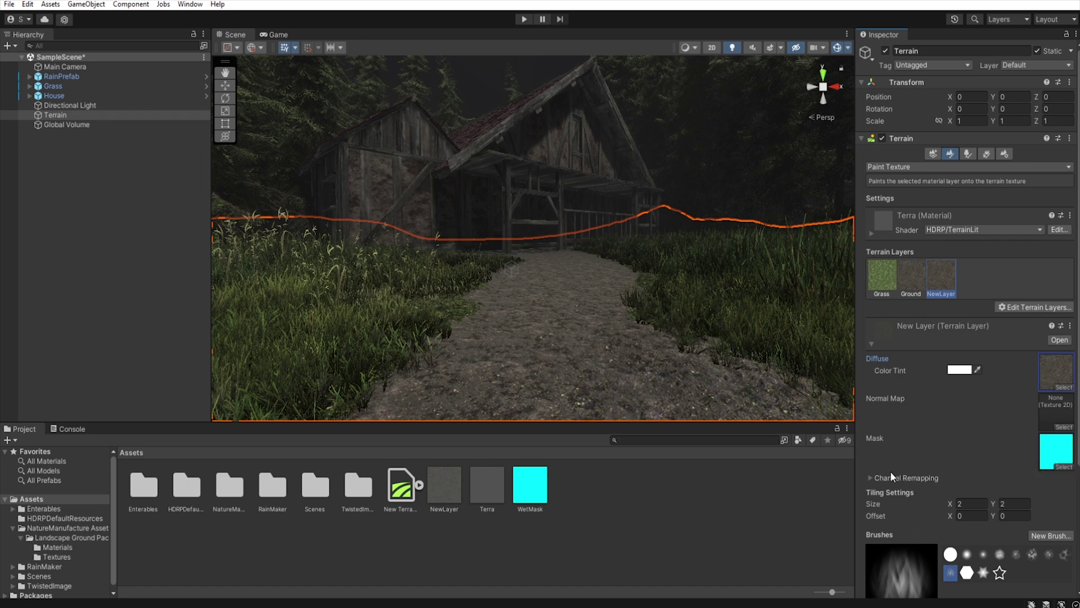
- Darken NewLayer's color tint to dark gray (333333) so the path puddle looks wet
key(w)
mouse_move(567, 360)
right_down()
mouse_move(566, 410)
mouse_move(570, 394)
mouse_move(594, 407)
mouse_move(597, 389)
right_up()
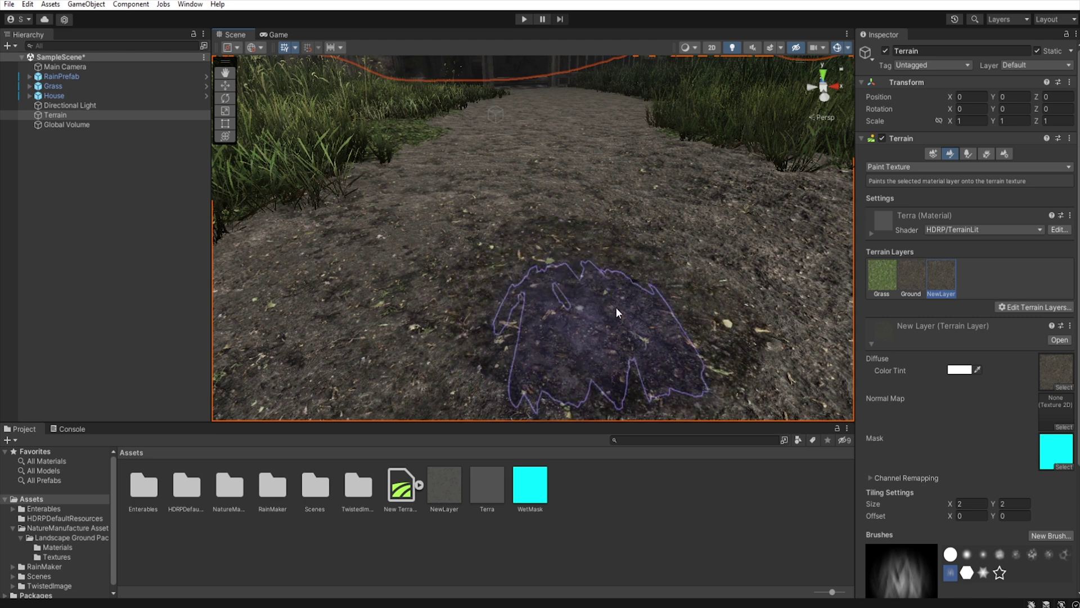
click(958, 371)
drag(985, 411, 959, 450)
mouse_move(653, 253)
right_down()
mouse_move(655, 275)
mouse_move(683, 265)
mouse_move(564, 171)
mouse_move(639, 185)
mouse_move(638, 174)
mouse_move(608, 174)
mouse_move(619, 168)
mouse_move(582, 156)
mouse_move(581, 174)
right_up()
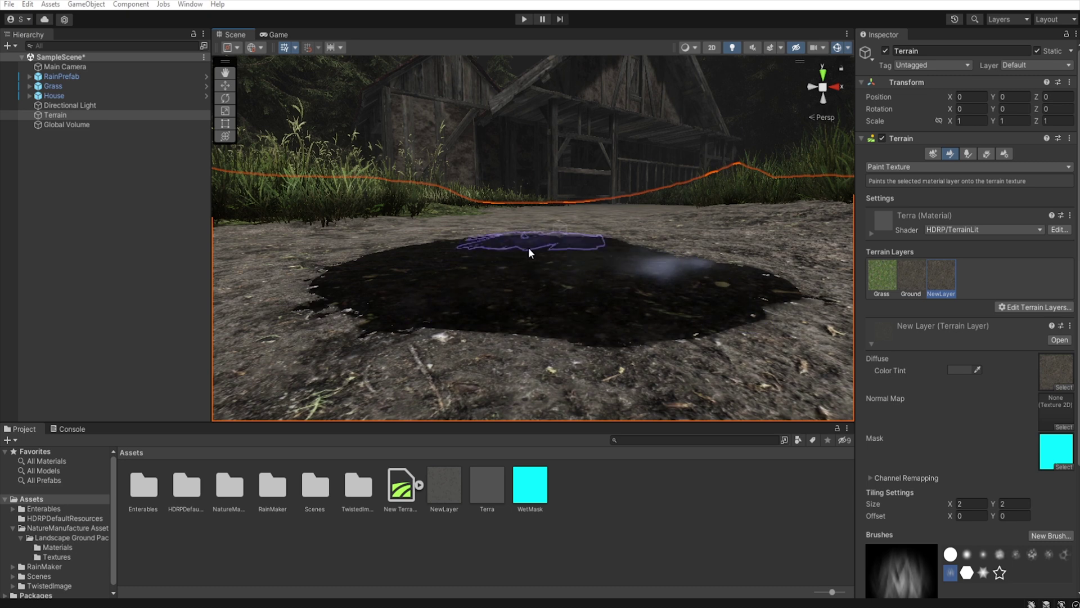
- Tick Screen Space Reflection under Project Settings > Quality > HDRP > Reflections
click(31, 5)
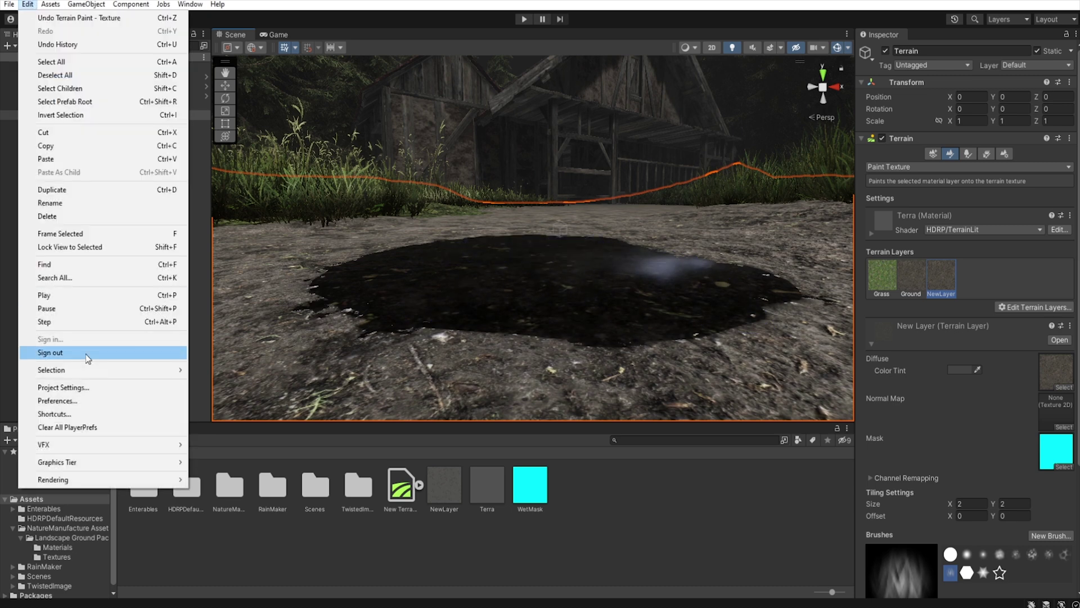
click(125, 387)
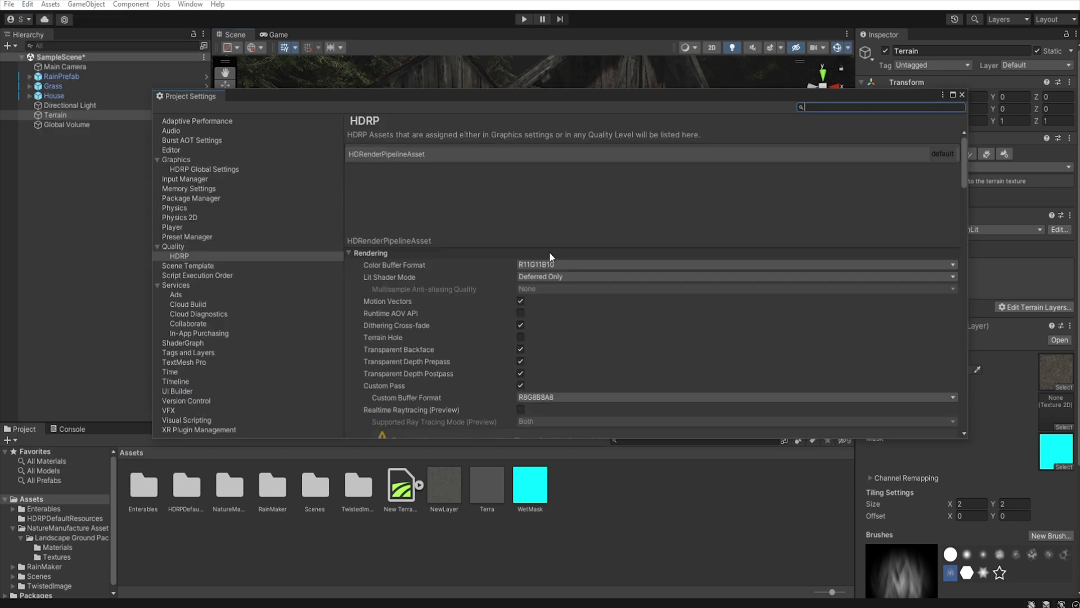
scroll(563, 281, down, 10)
scroll(620, 359, down, 15)
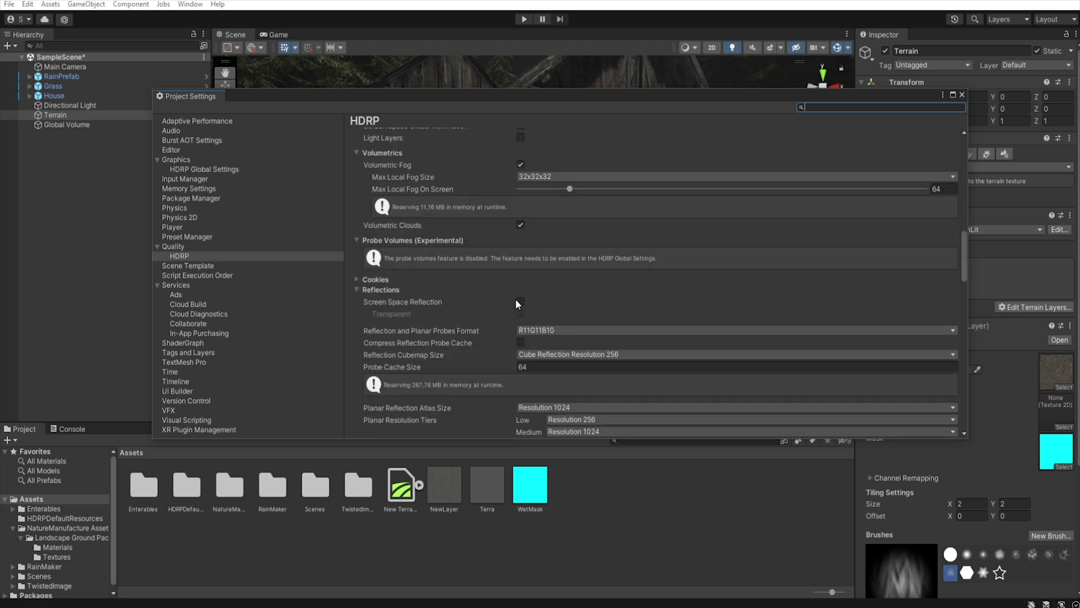
click(520, 303)
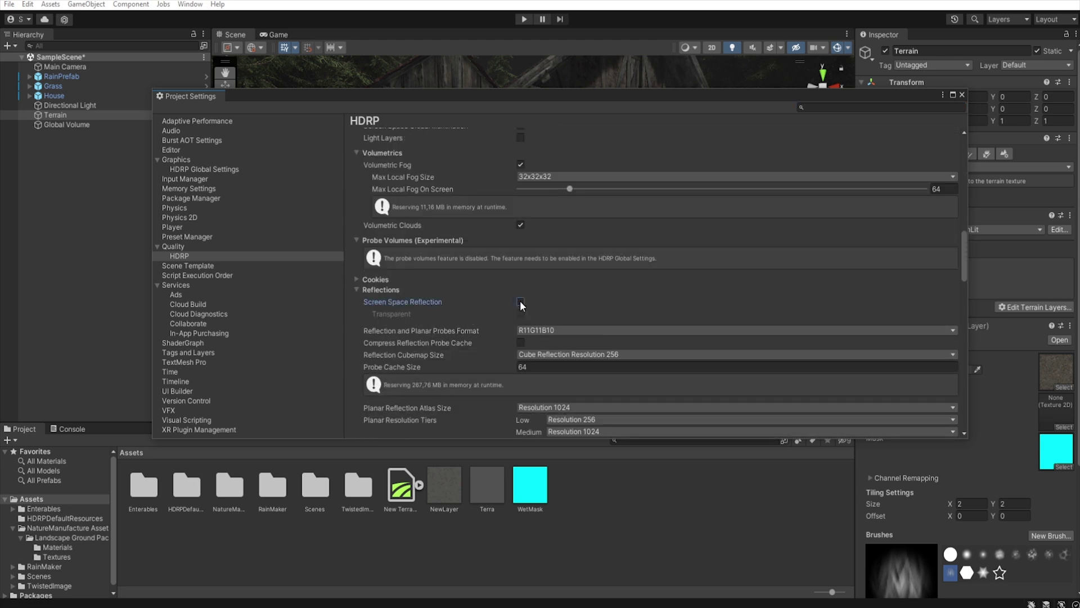
click(961, 95)
mouse_move(697, 179)
right_down()
mouse_move(646, 212)
mouse_move(675, 201)
right_up()
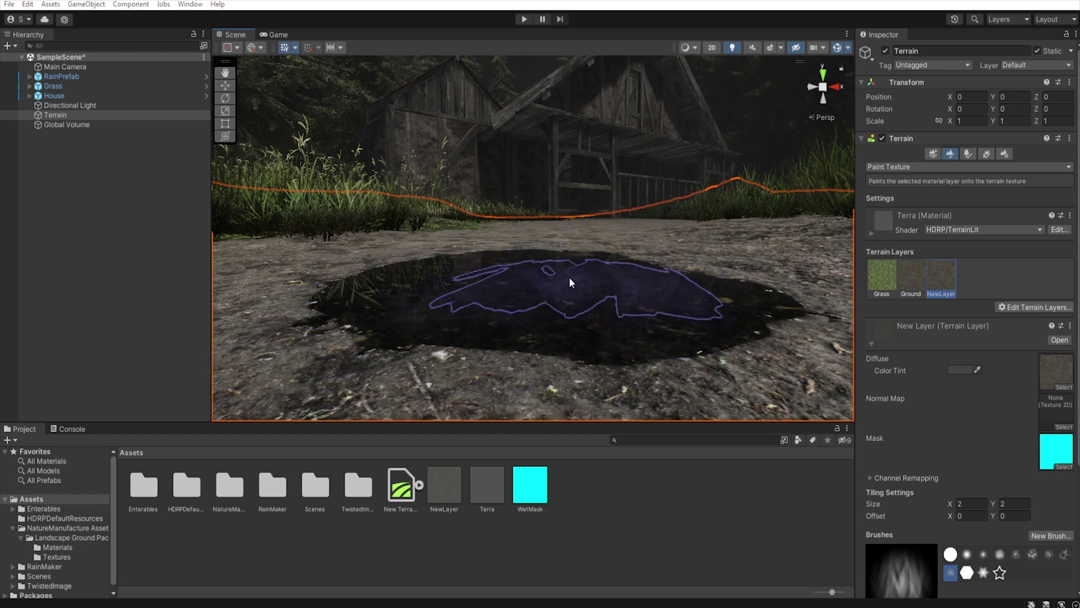
- Brush four more dark NewLayer wet patches along the path around the puddle
mouse_move(569, 277)
right_down()
mouse_move(606, 311)
mouse_move(614, 293)
mouse_move(608, 337)
mouse_move(599, 332)
right_up()
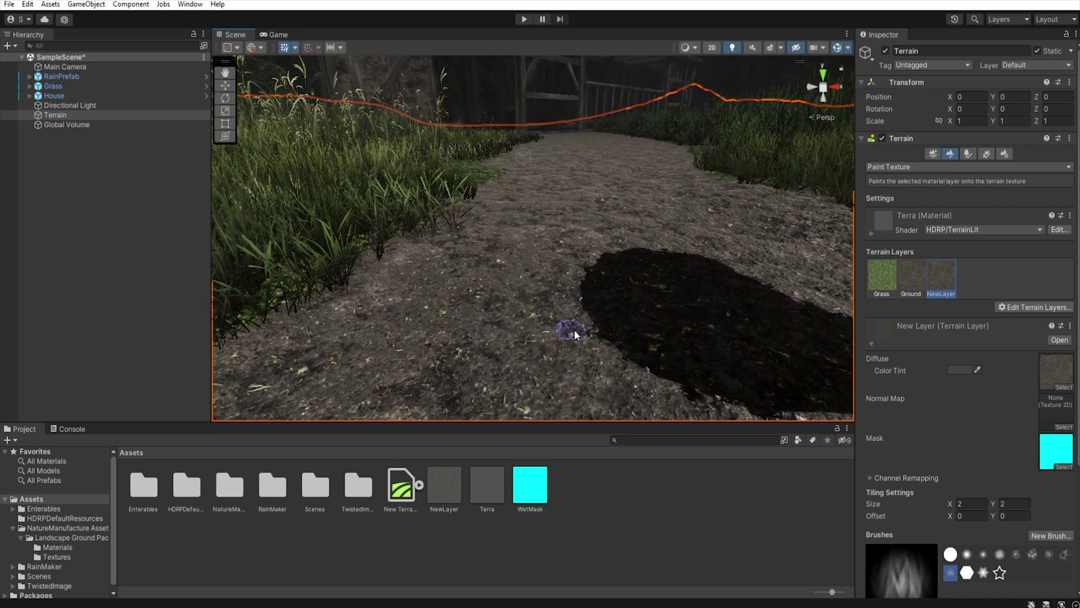
drag(584, 320, 549, 337)
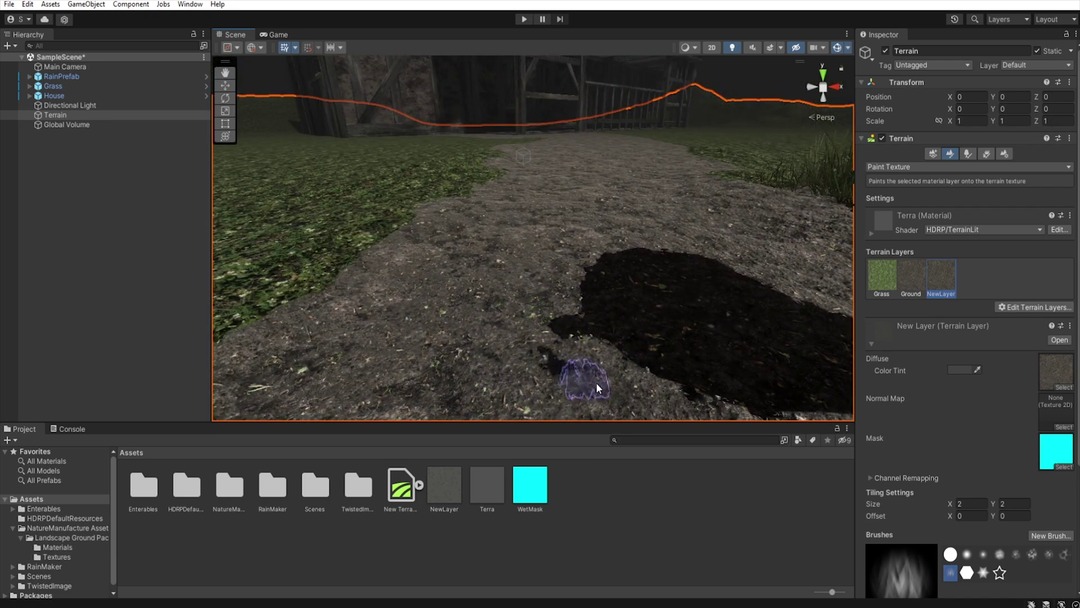
drag(601, 387, 514, 400)
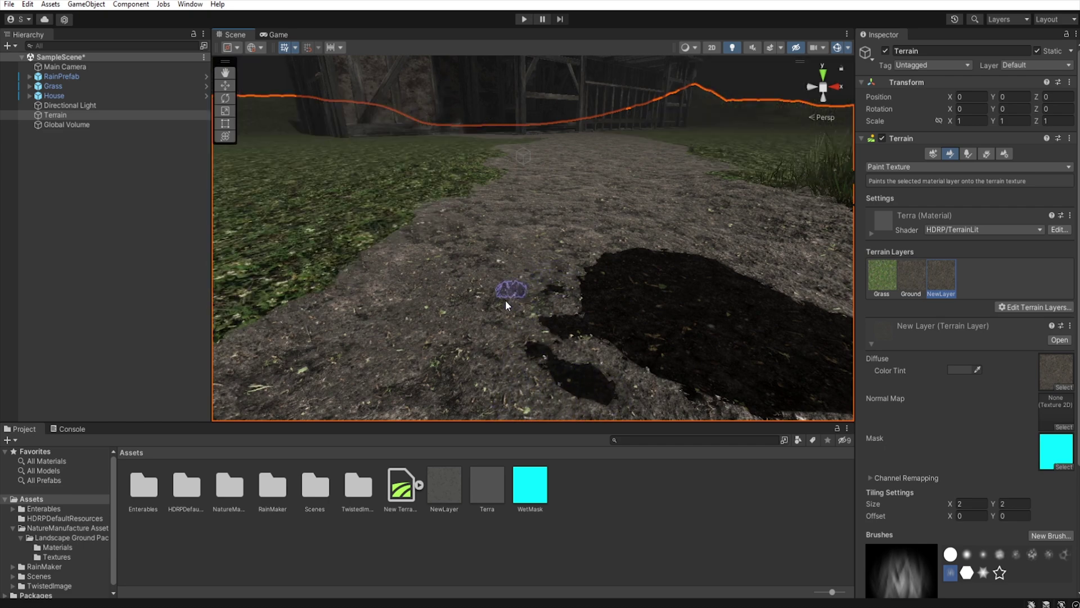
mouse_move(501, 312)
mouse_down()
mouse_move(490, 350)
mouse_move(466, 371)
mouse_move(492, 353)
mouse_up()
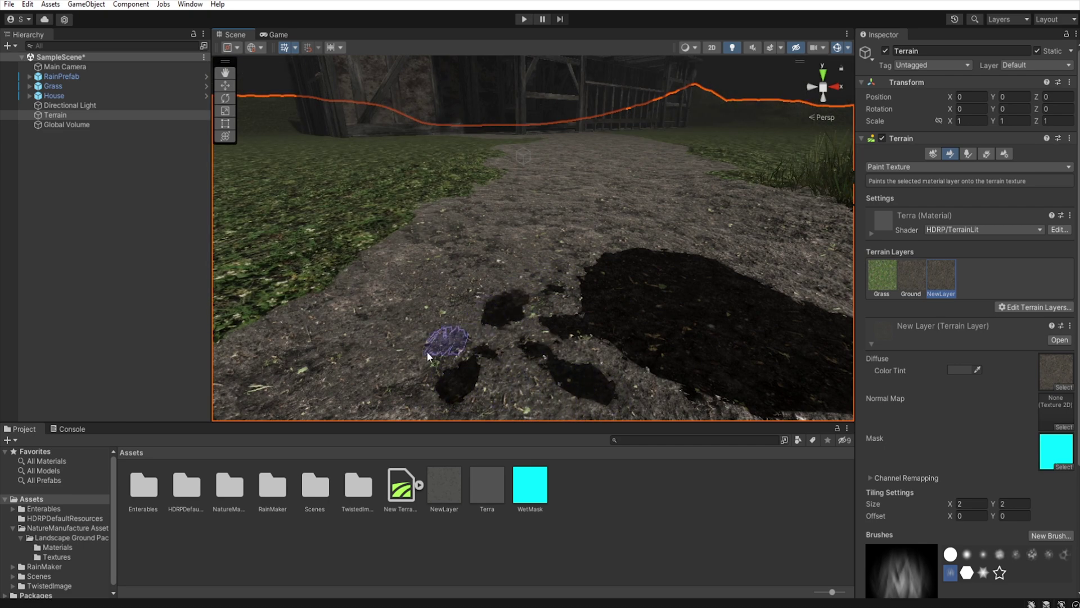
mouse_move(421, 356)
mouse_down()
mouse_move(472, 290)
mouse_move(554, 265)
mouse_move(514, 261)
mouse_up()
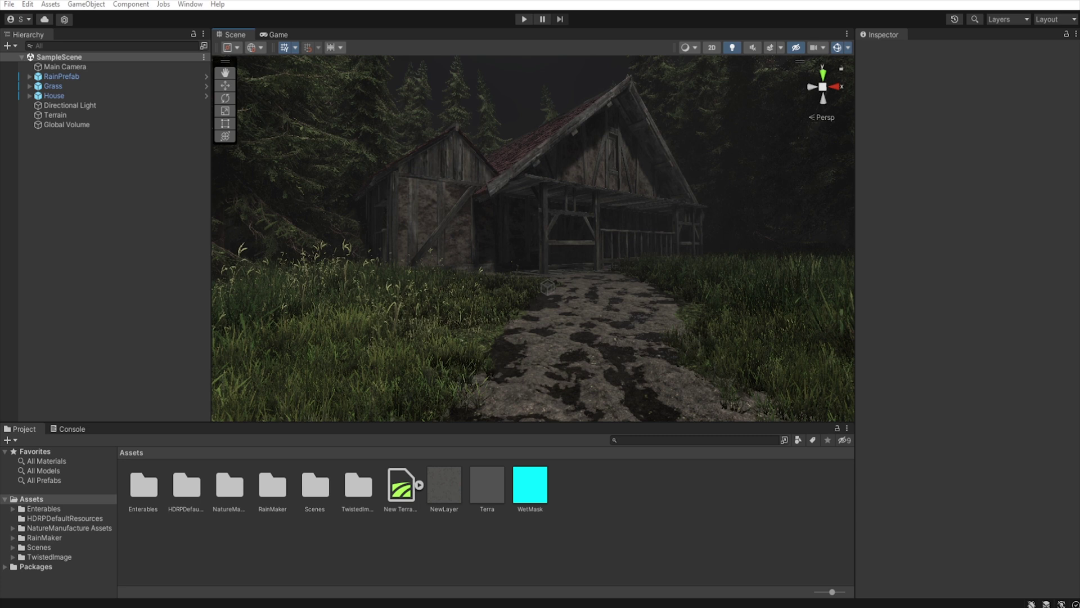
click(627, 311)
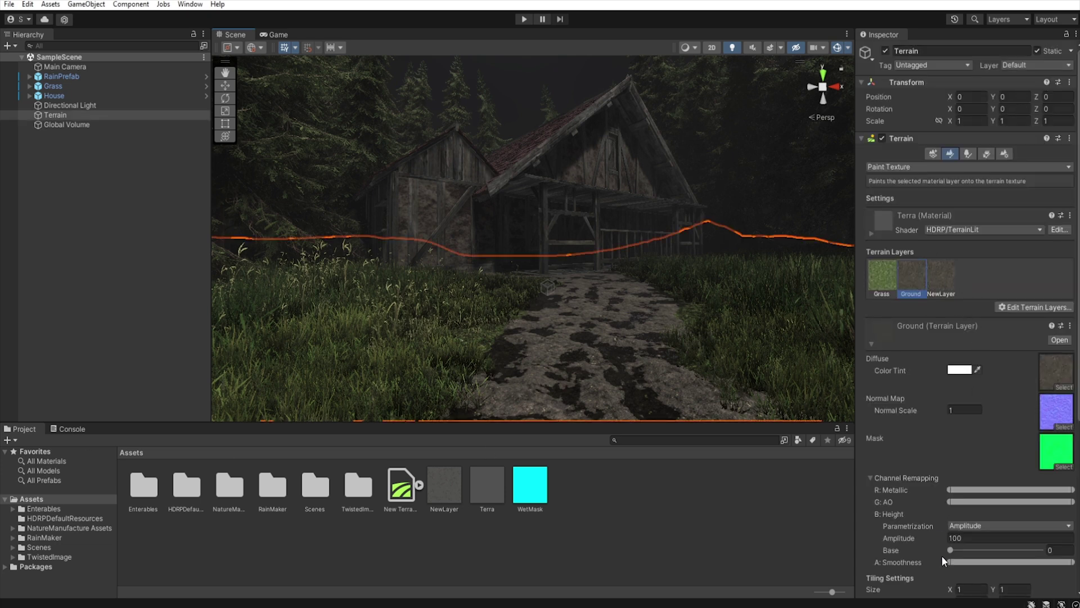
mouse_move(949, 562)
mouse_down()
mouse_move(1030, 554)
mouse_move(937, 563)
mouse_up()
mouse_move(949, 560)
mouse_down()
mouse_move(1031, 562)
mouse_move(938, 569)
mouse_up()
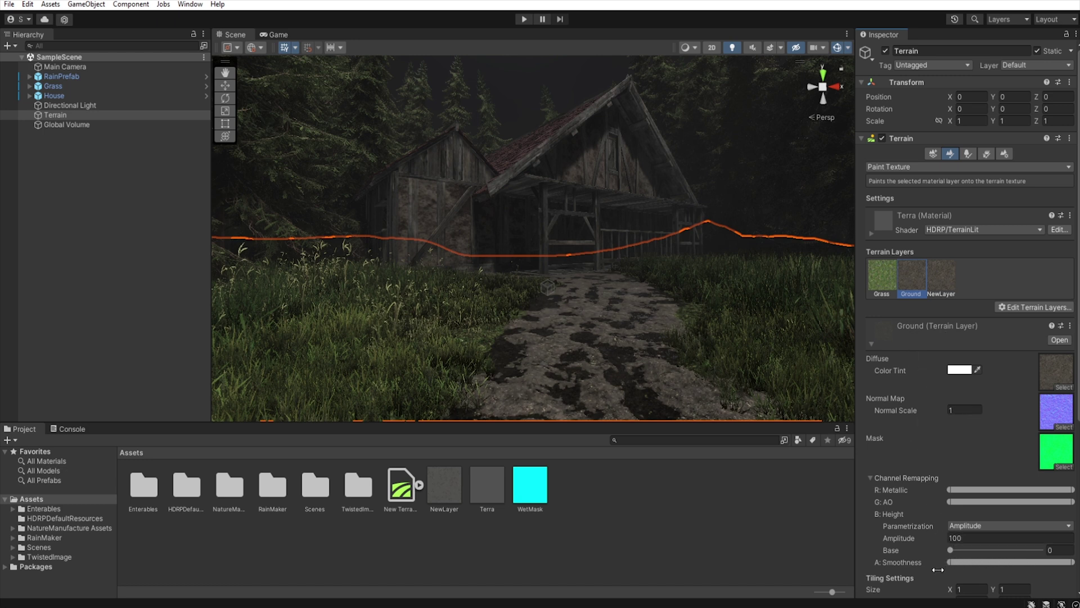
click(725, 295)
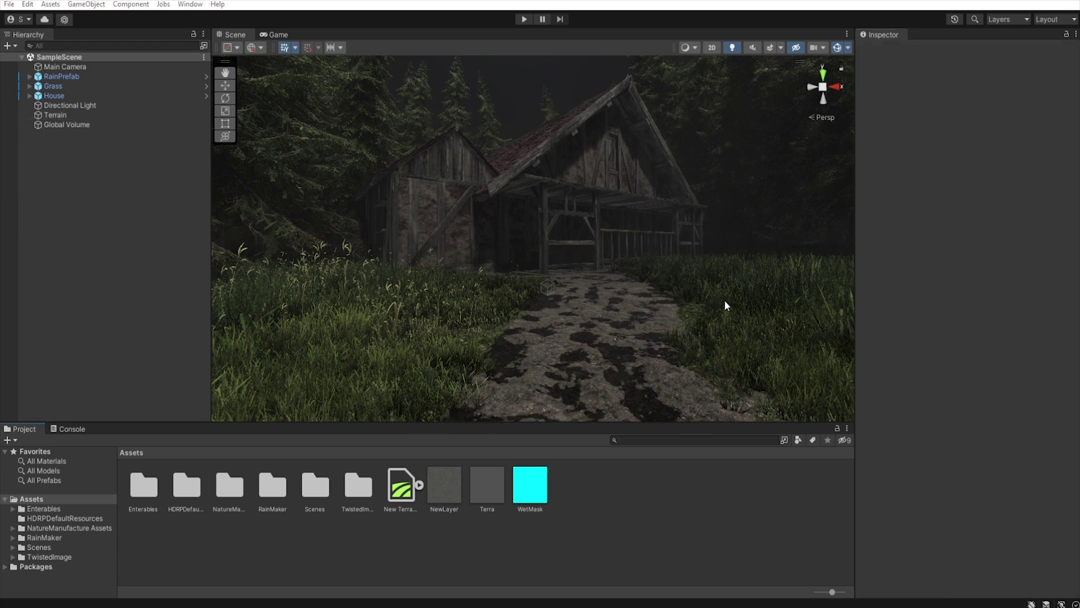
- Create a new material named Decal using the HDRP/Decal shader
right_click(591, 518)
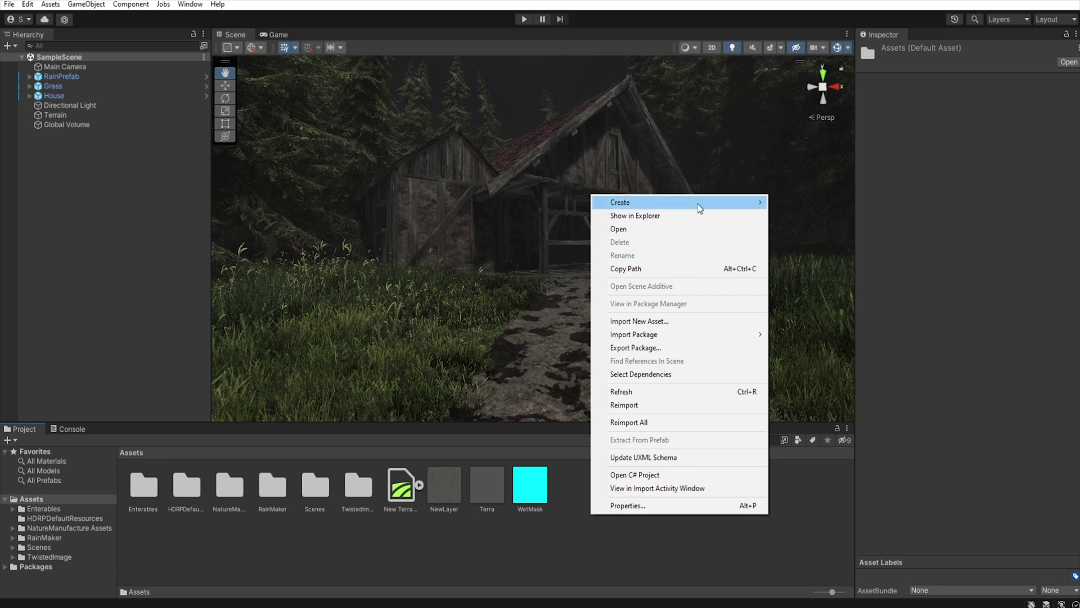
mouse_move(697, 202)
click(851, 324)
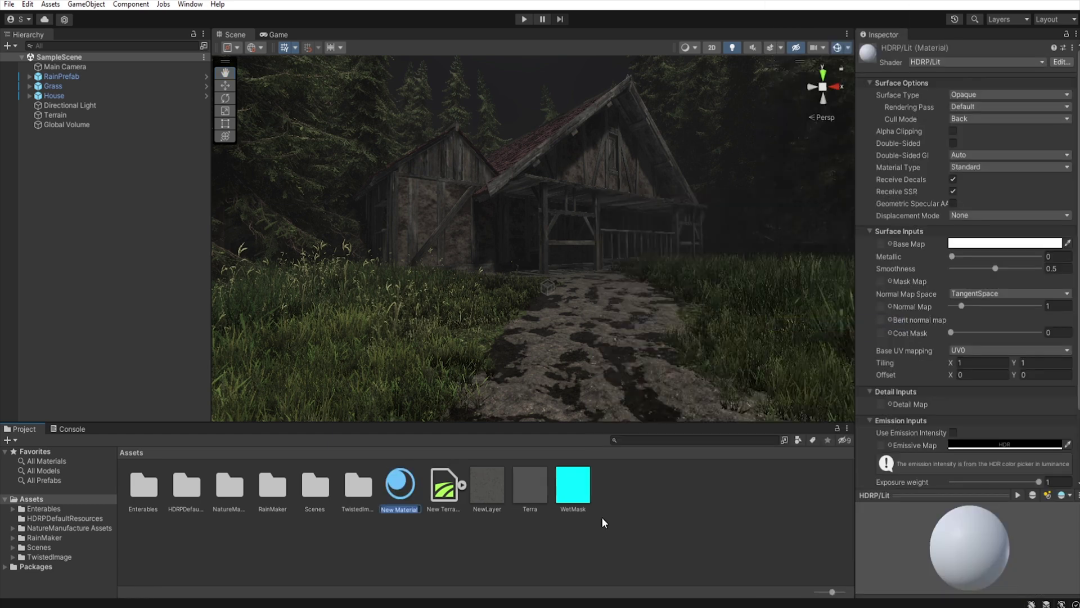
text(Decal)
key(Return)
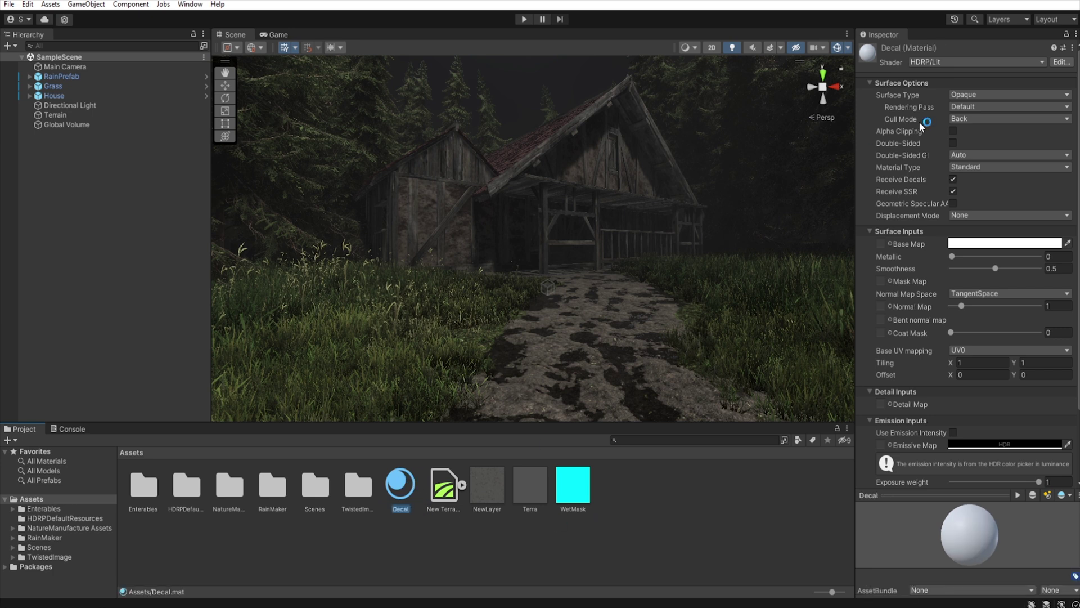
click(1024, 61)
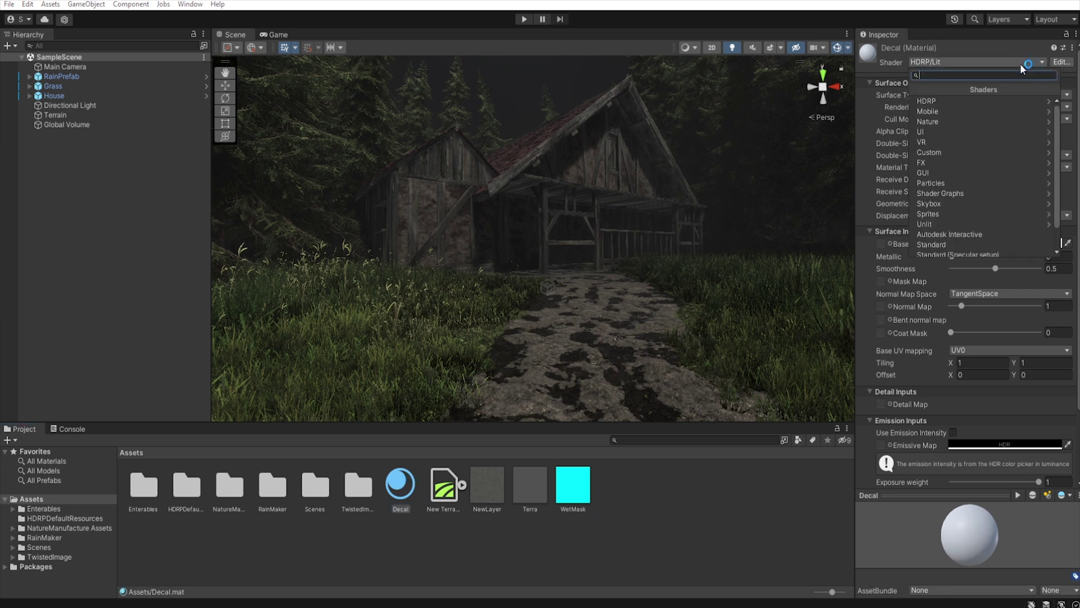
click(990, 102)
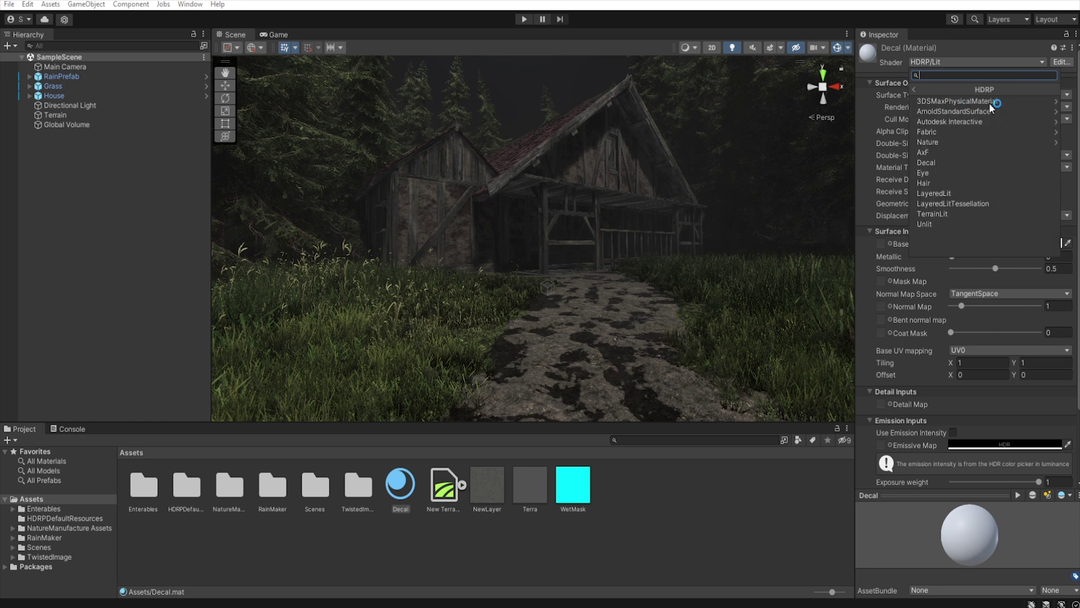
click(975, 163)
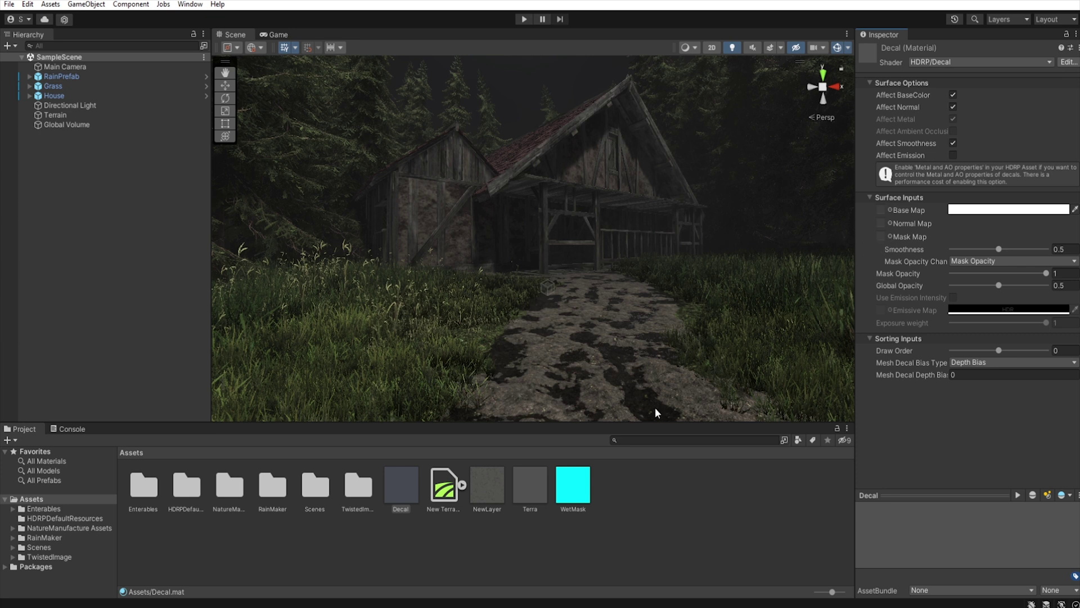
- Assign WetMask as the Decal's Base Map and Mask Map and turn off Affect Normal
drag(577, 488, 883, 240)
drag(580, 494, 881, 209)
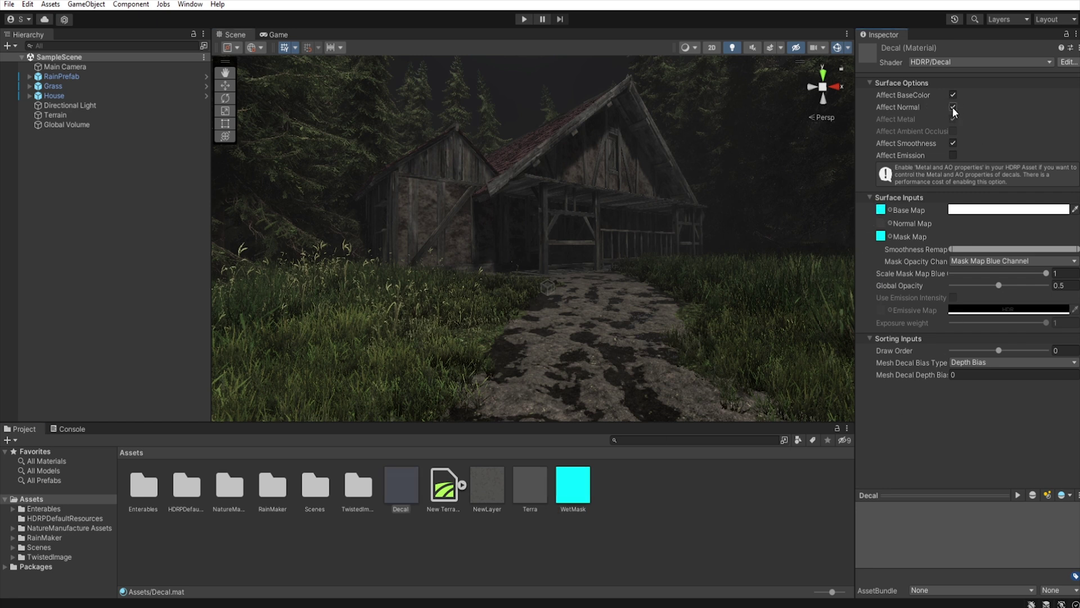
click(953, 107)
- Add an HDRP Decal Projector to the scene from the Hierarchy's Rendering menu
right_click(87, 165)
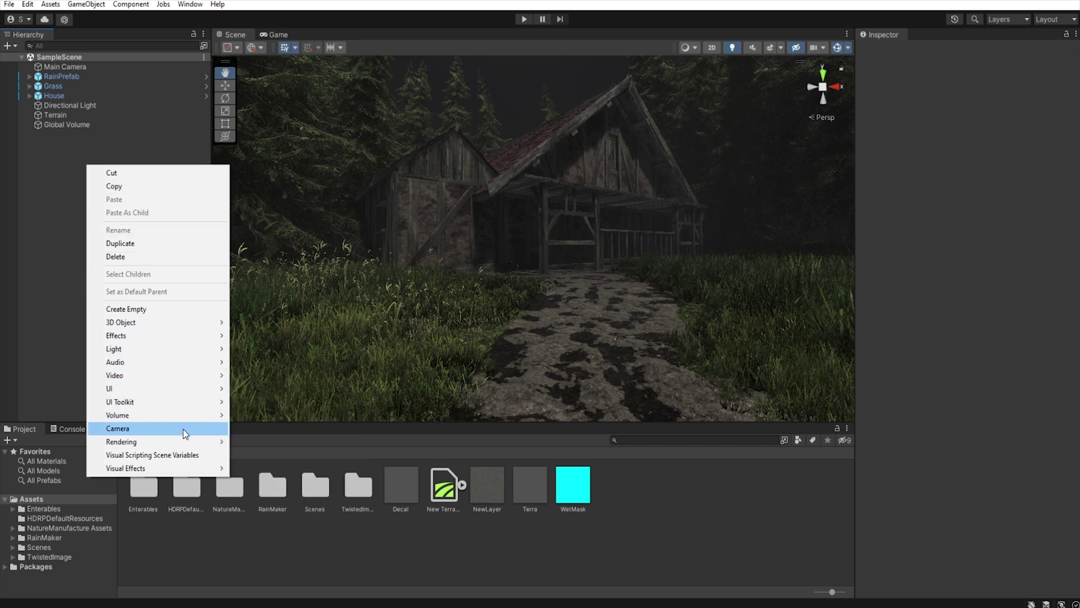
mouse_move(188, 439)
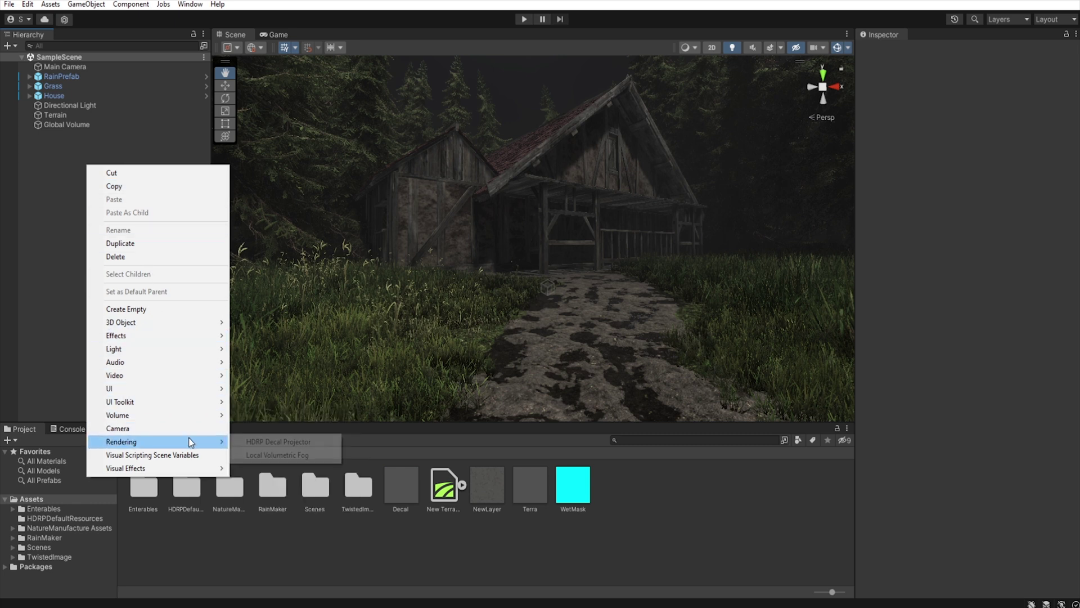
click(306, 442)
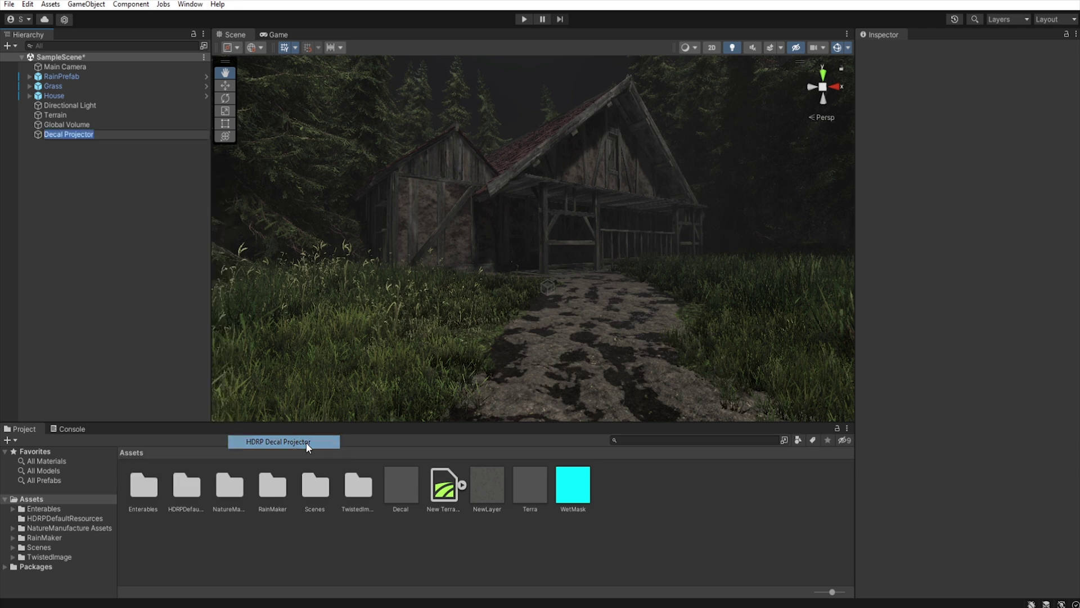
- Rotate the Decal Projector to 85.303, -104.474, -104.969 so it faces the ground
right_drag(557, 257, 596, 261)
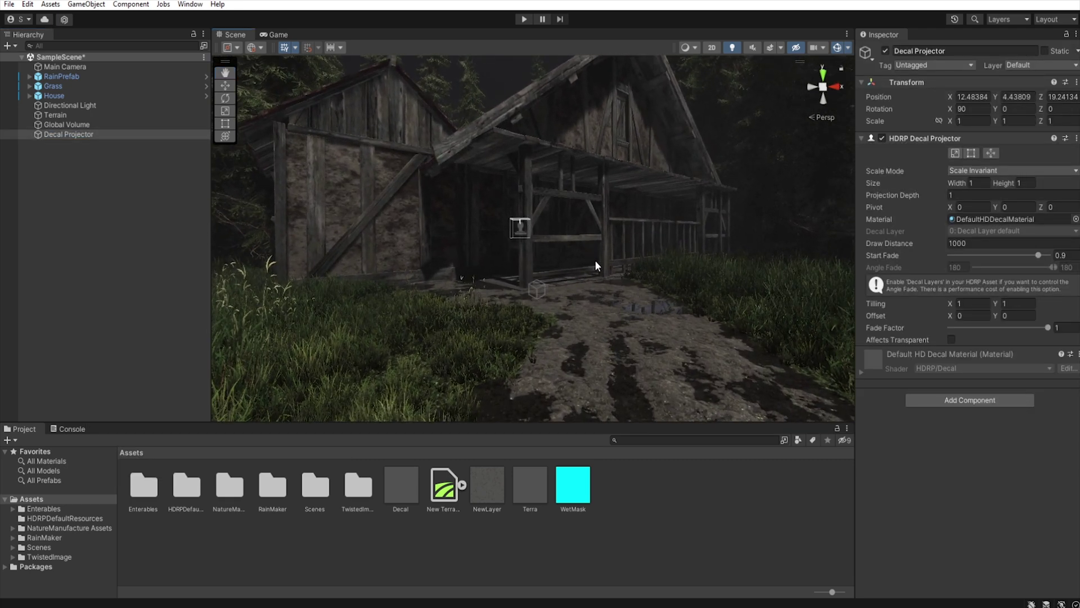
right_drag(595, 260, 647, 259)
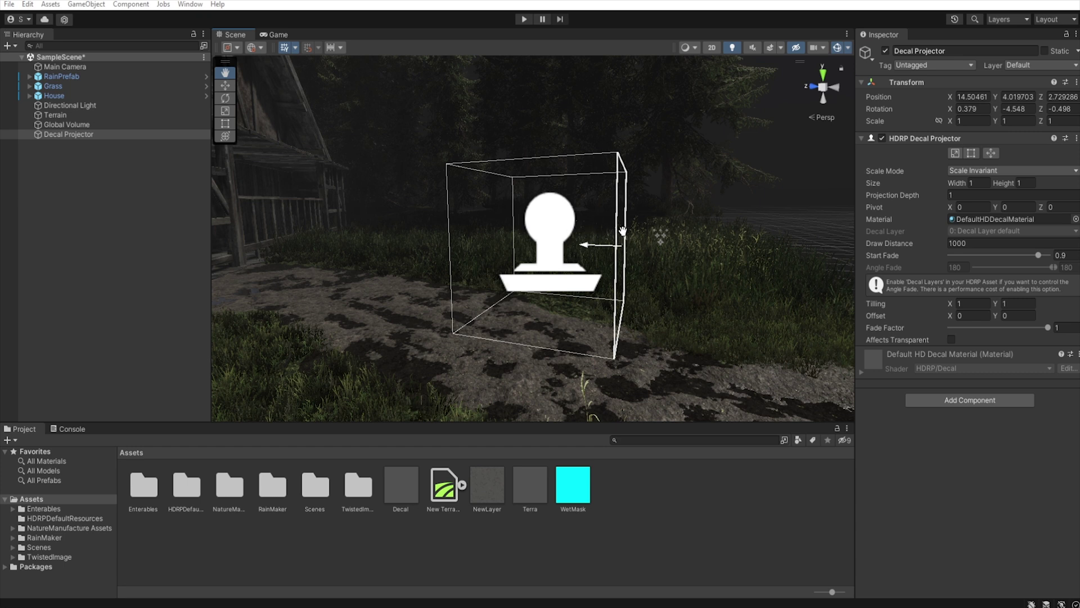
click(225, 98)
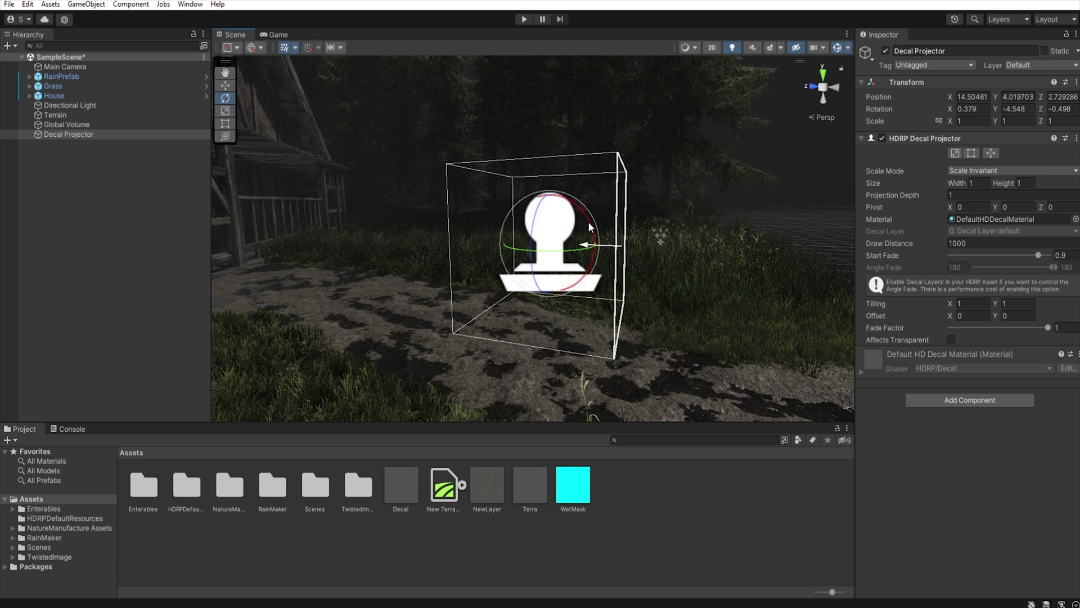
drag(589, 222, 454, 127)
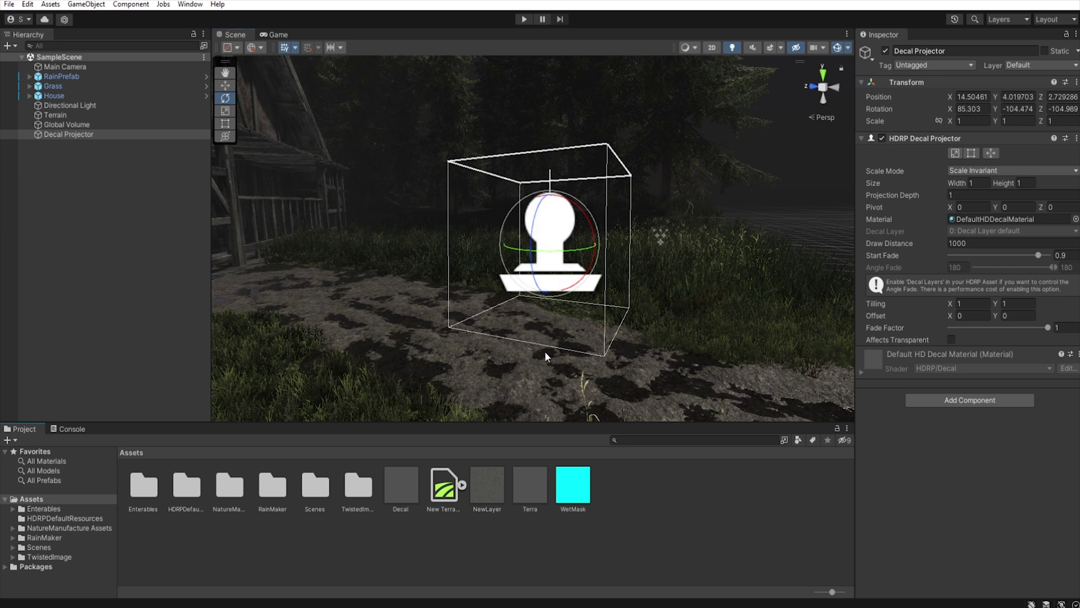
- Set the Decal Projector's Projection Depth to 5.1 and its size to 100 by 100
click(919, 194)
drag(921, 195, 932, 193)
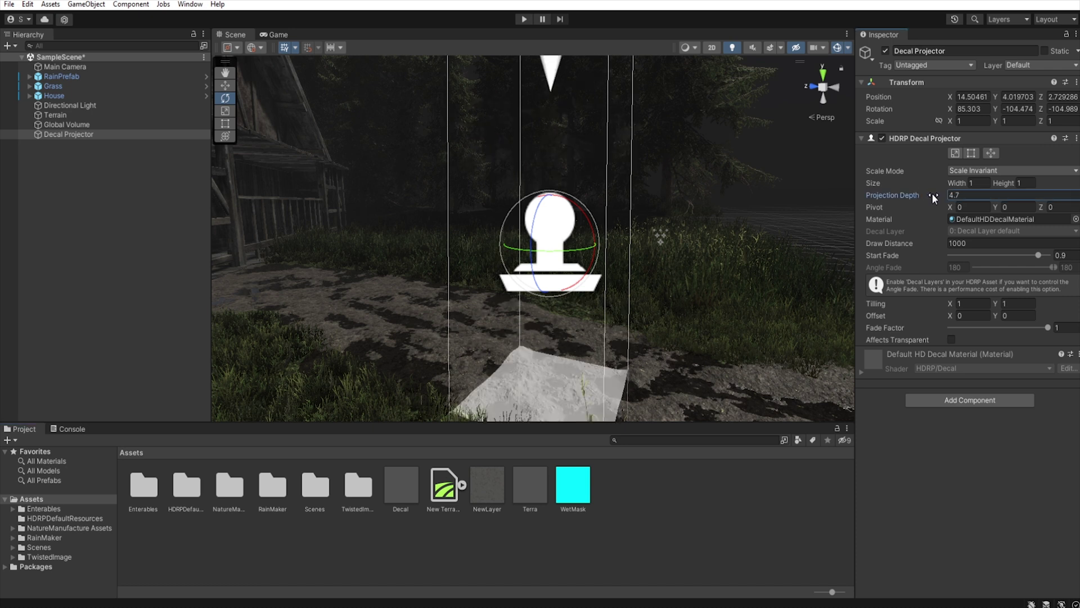
click(982, 183)
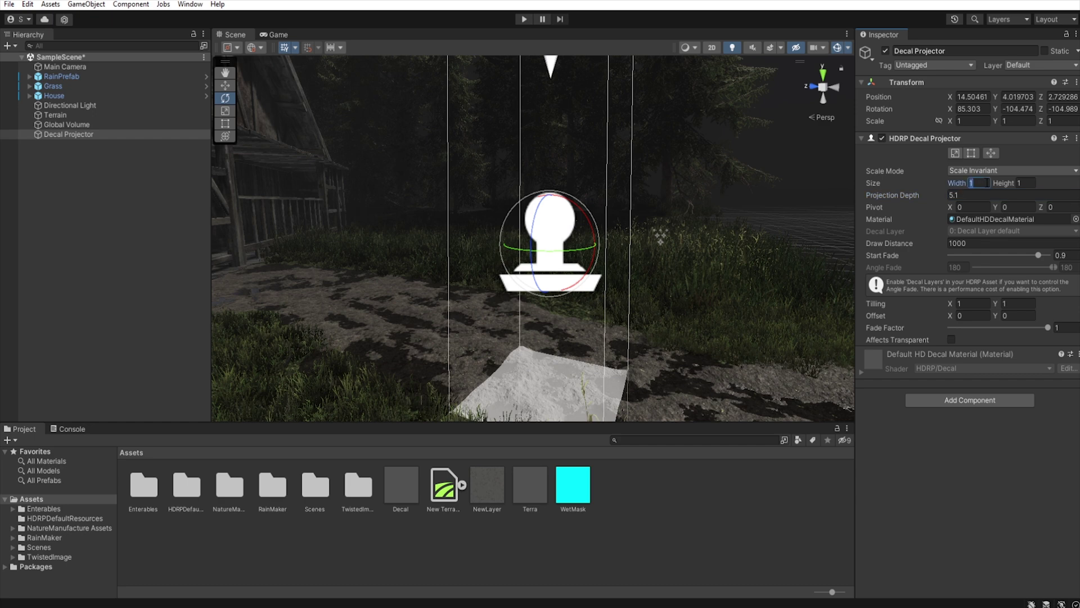
text(100)
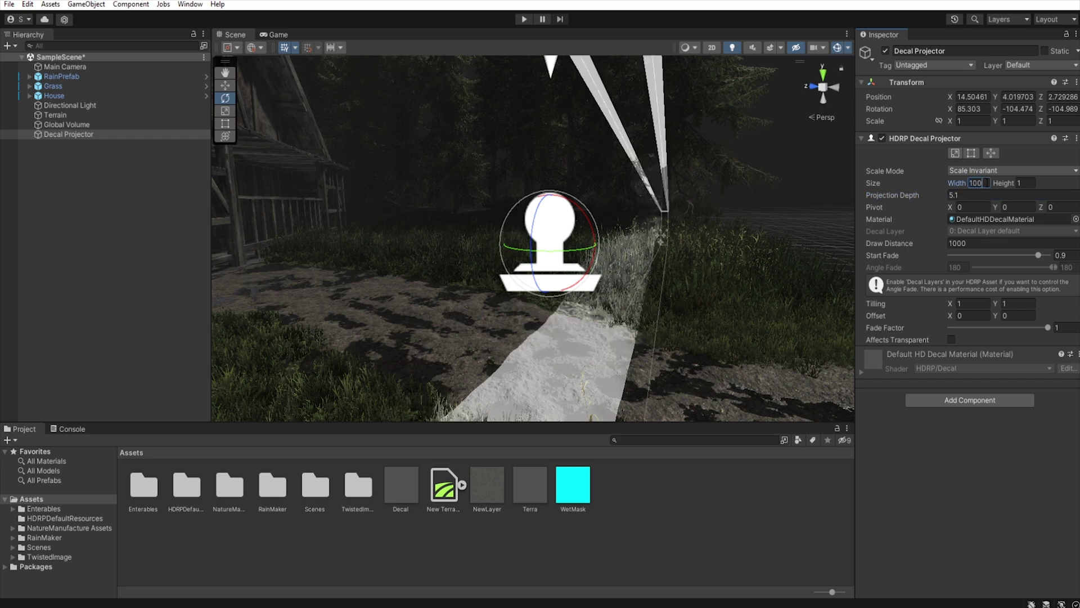
key(Tab)
text(100)
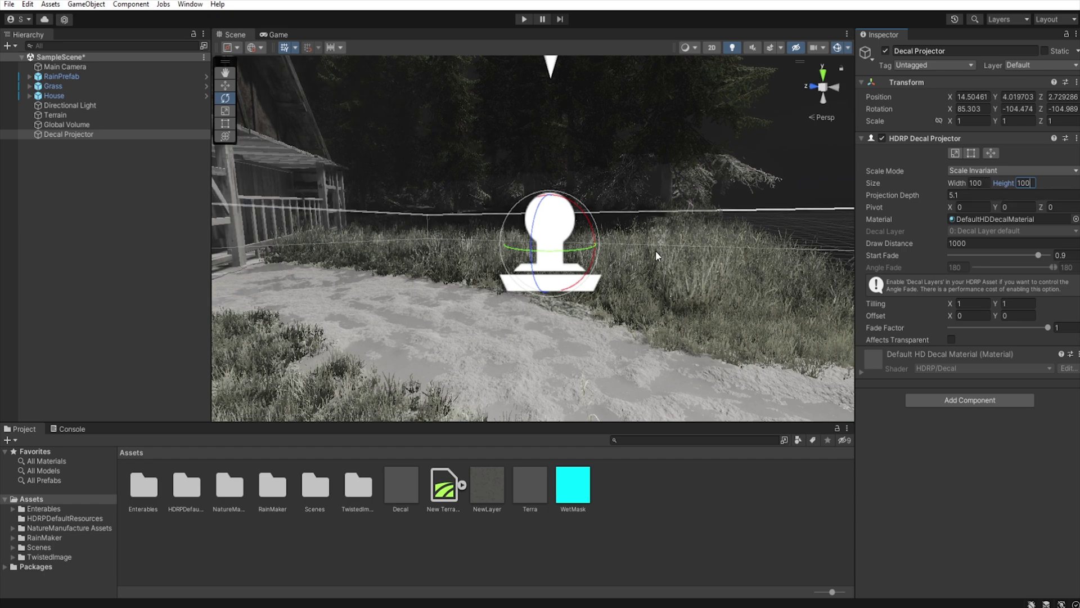
- Set the projector's rotation to Y 0, Z 0 and X 90
right_drag(666, 255, 546, 275)
key(s)
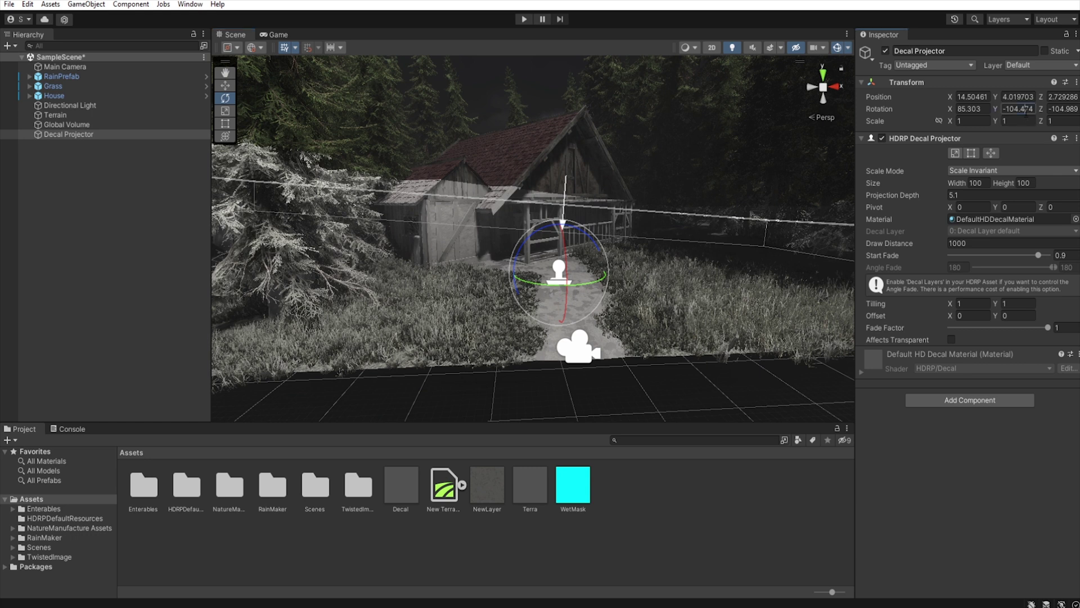
click(1026, 109)
text(0)
key(Tab)
text(0)
click(988, 110)
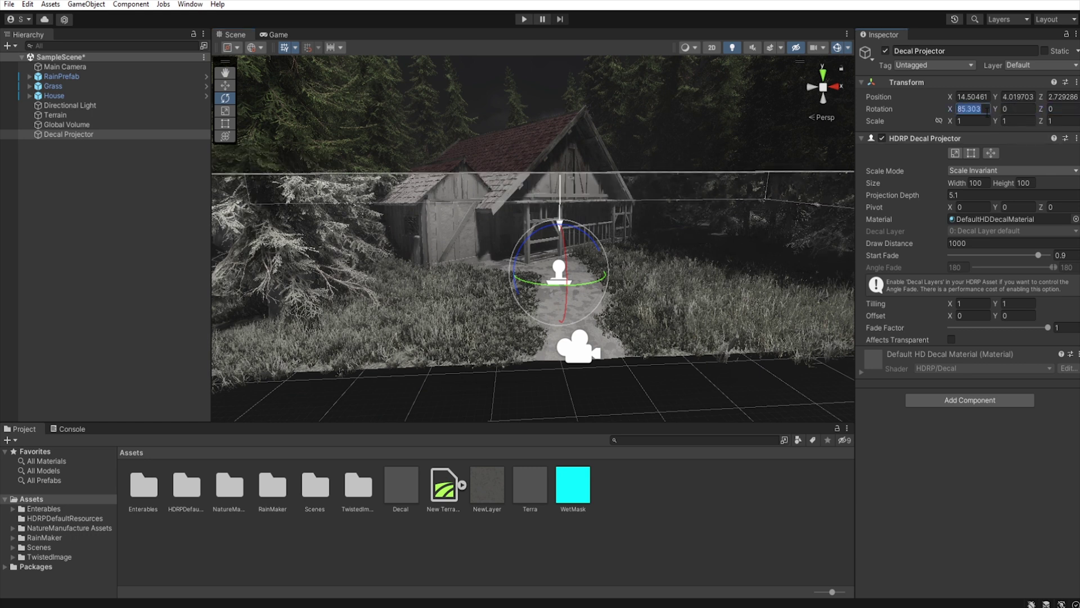
text(90)
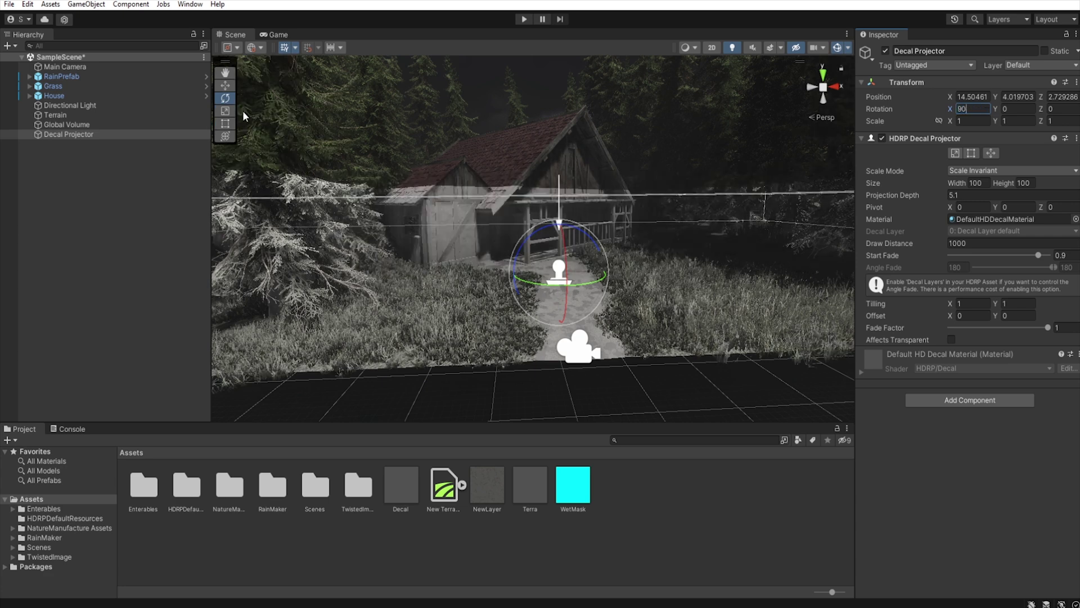
- Lift the Decal Projector with the Move tool to about Y 19.34 above the house
click(225, 85)
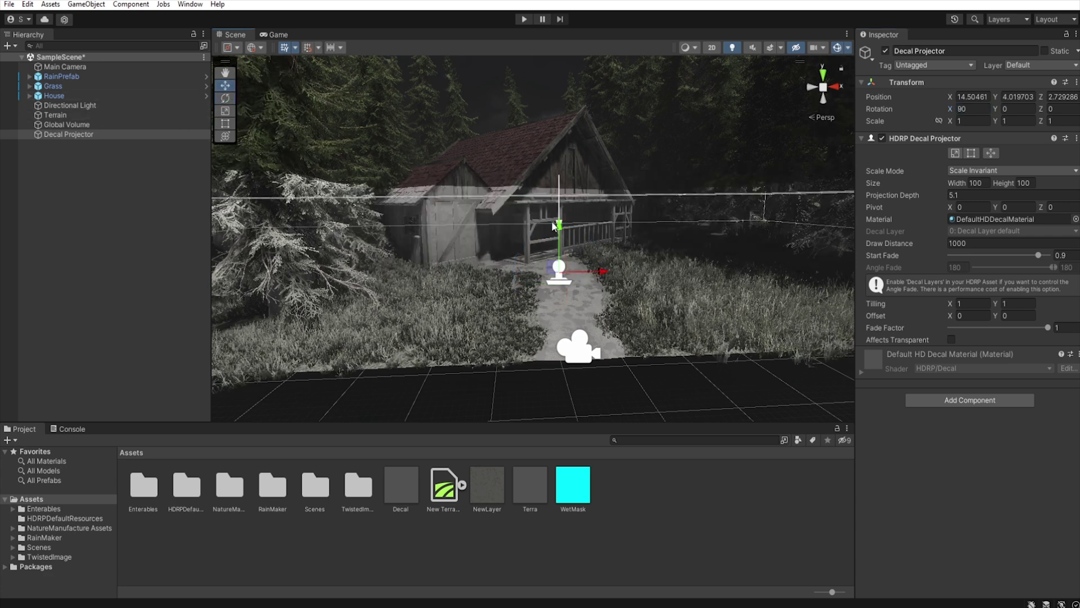
drag(559, 226, 554, 107)
alt+drag(557, 175, 570, 22)
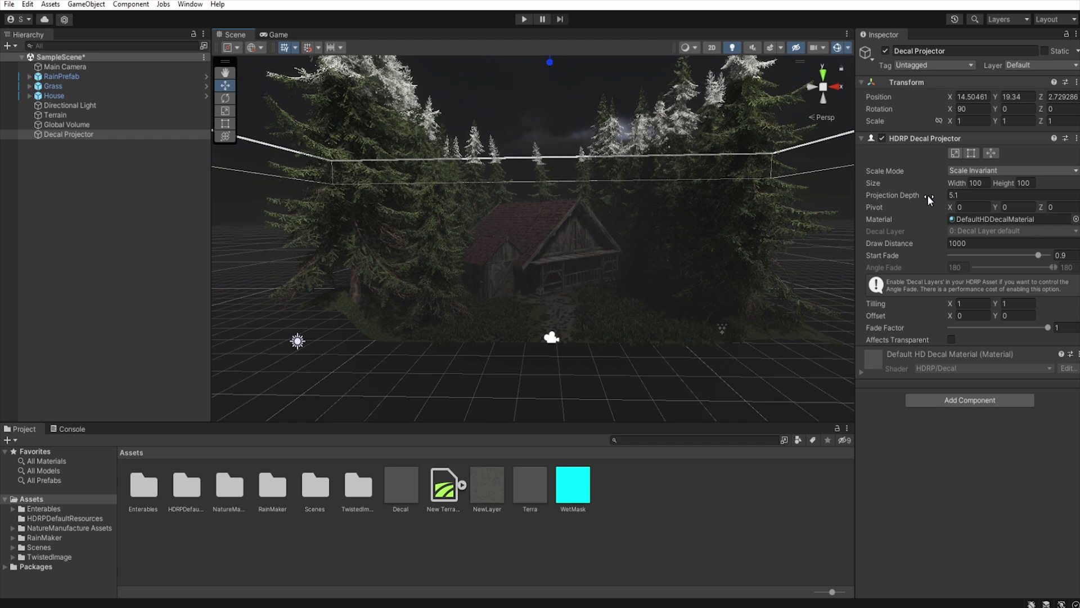
- Scrub the projector's Projection Depth up to 33.64 so the decal reaches the house
drag(930, 197, 392, 149)
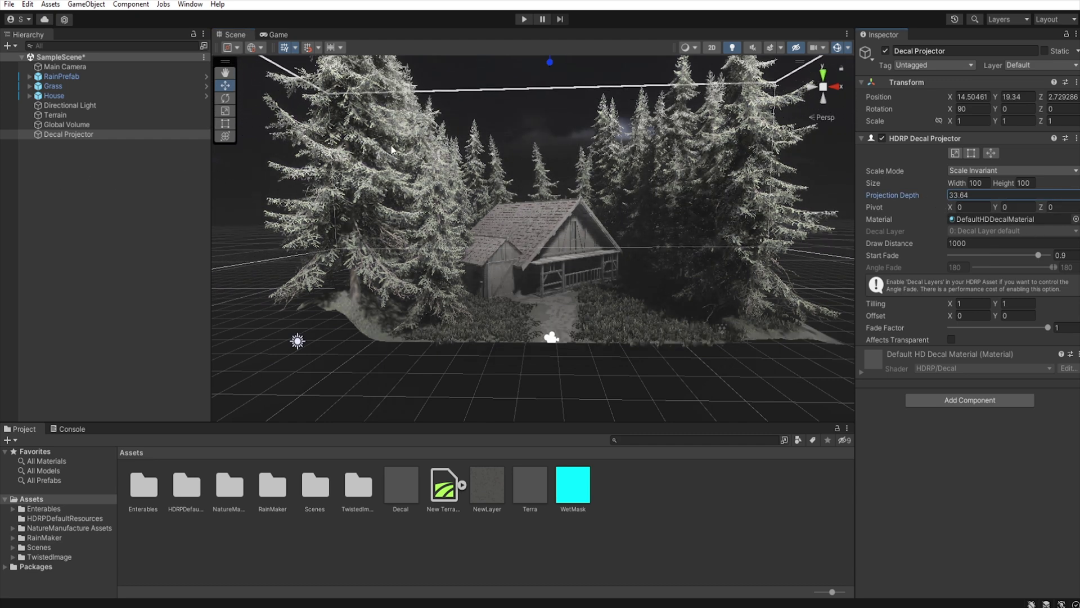
key(w)
right_drag(617, 239, 603, 109)
key(s)
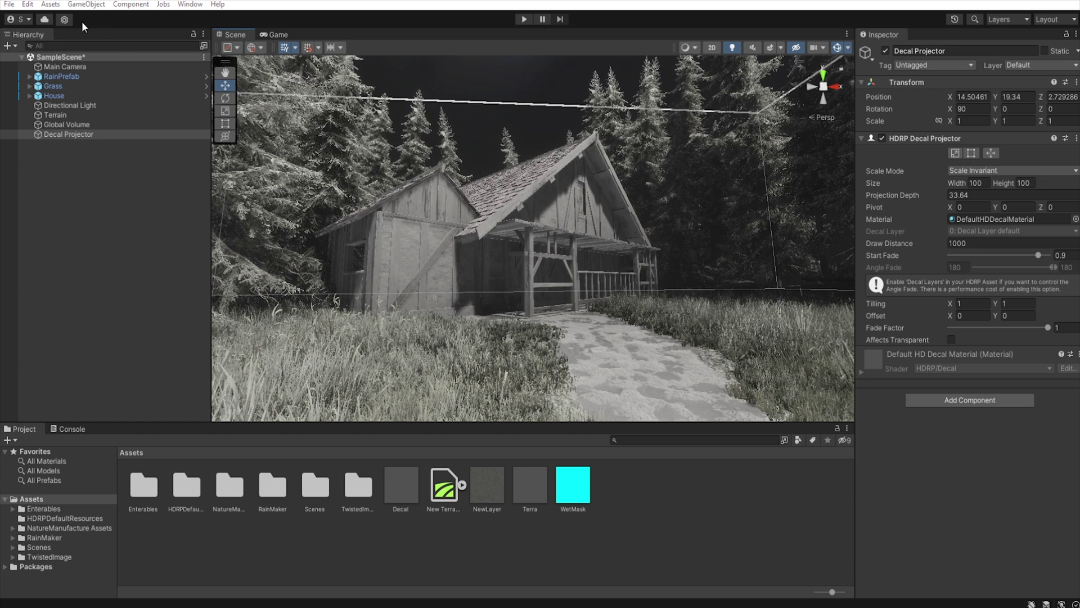
- Tick Layers under Decals in the HDRP quality settings, then close Project Settings
click(27, 4)
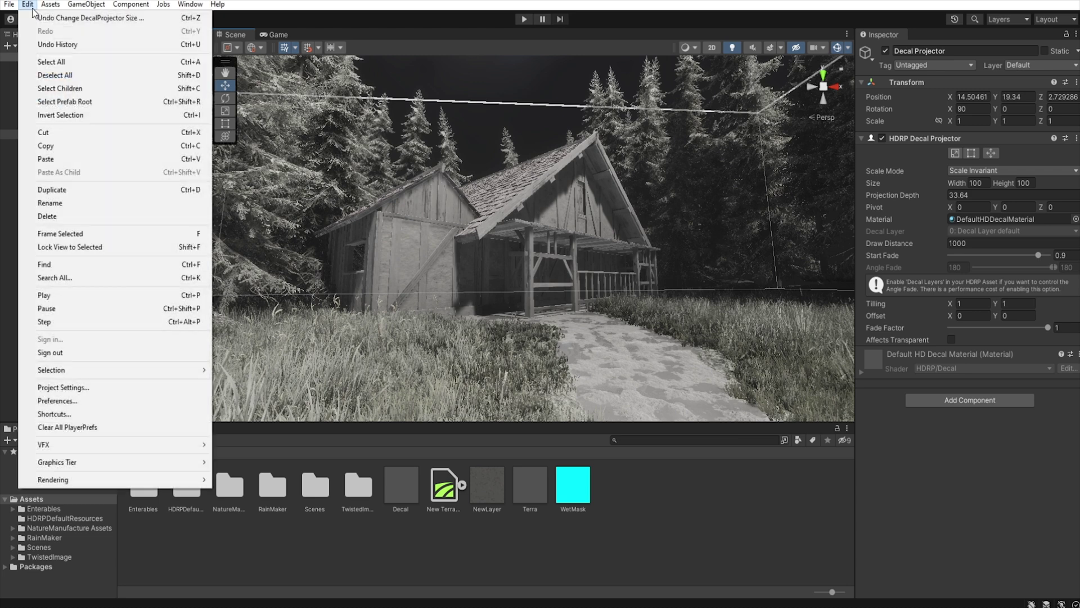
click(147, 390)
click(410, 155)
scroll(508, 354, down, 5)
scroll(507, 354, down, 2)
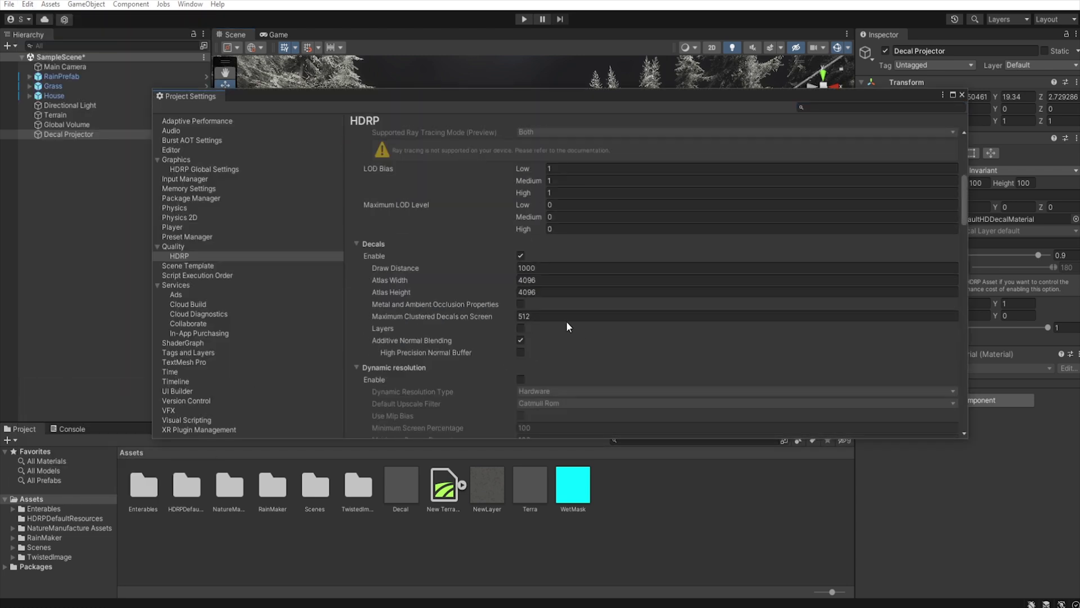
click(521, 328)
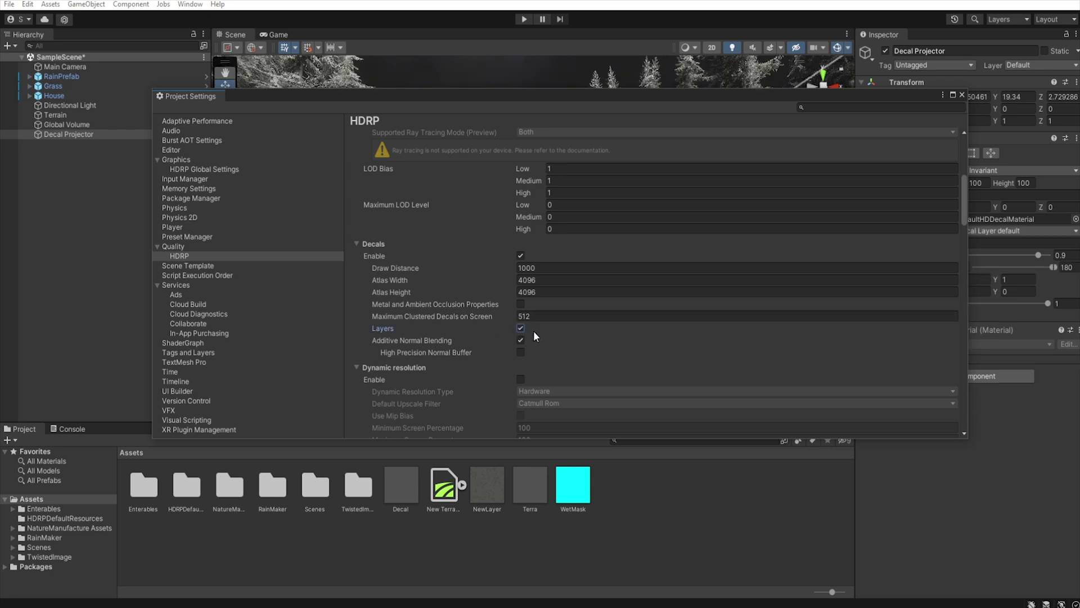
click(962, 95)
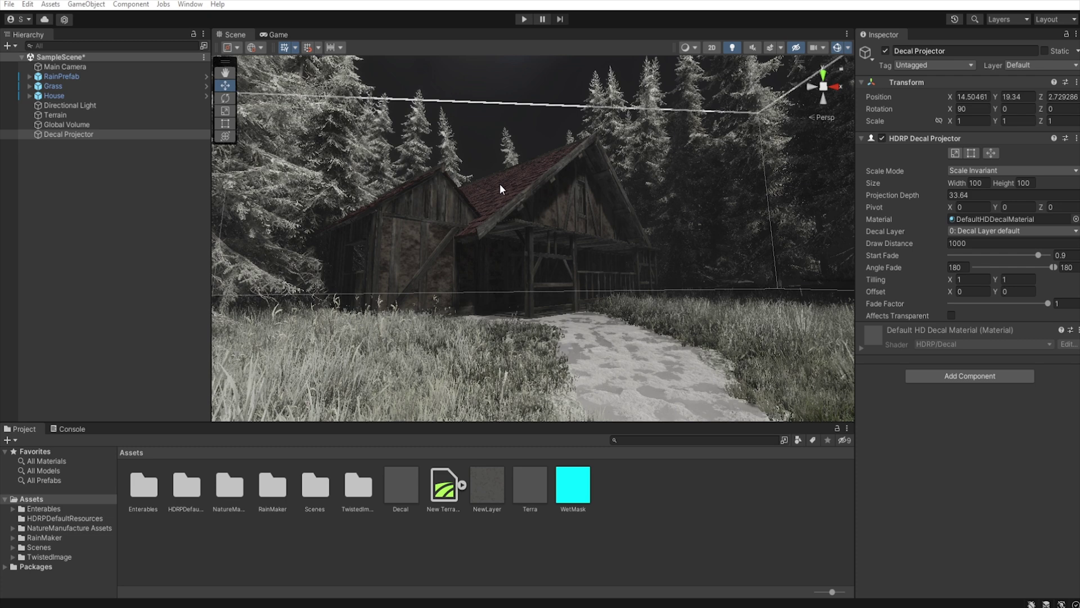
- Add 8: Decal Layer default to the Rendering Layer Mask of Circle.043 and Circle.044
click(516, 218)
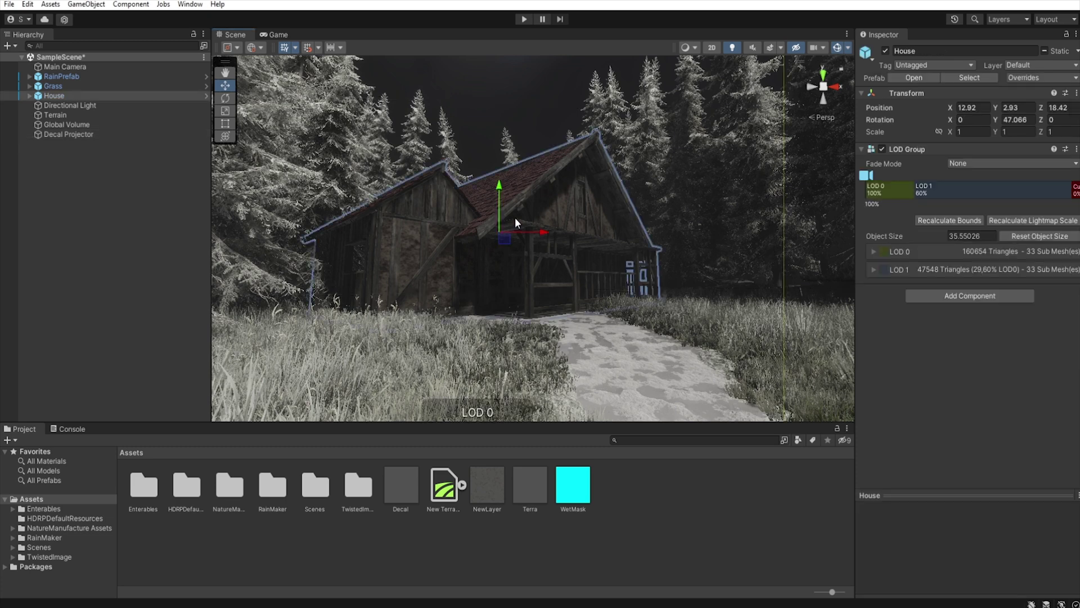
click(513, 185)
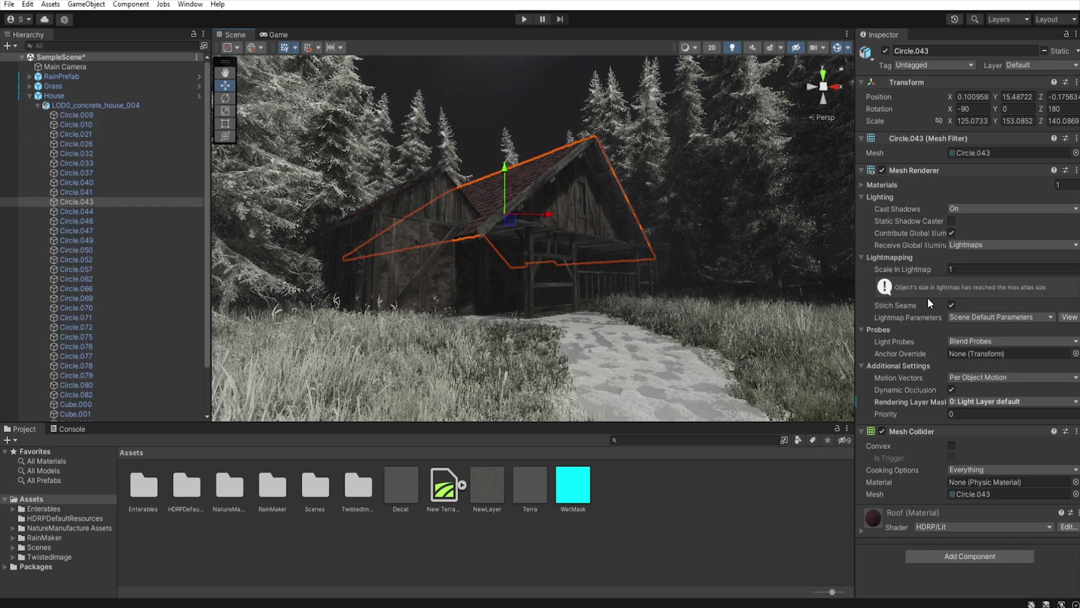
click(1024, 401)
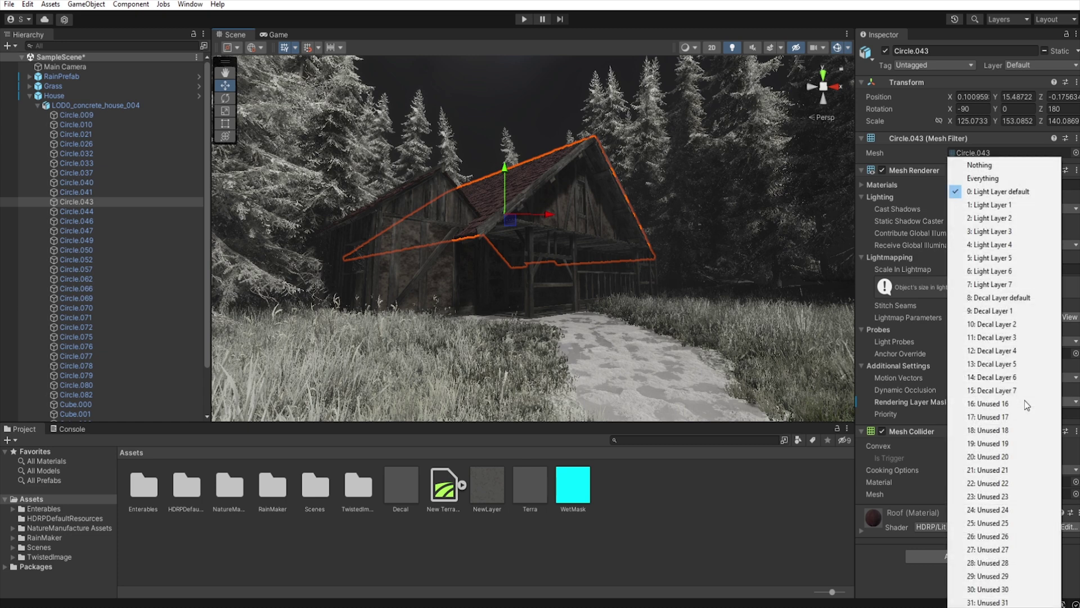
click(1012, 298)
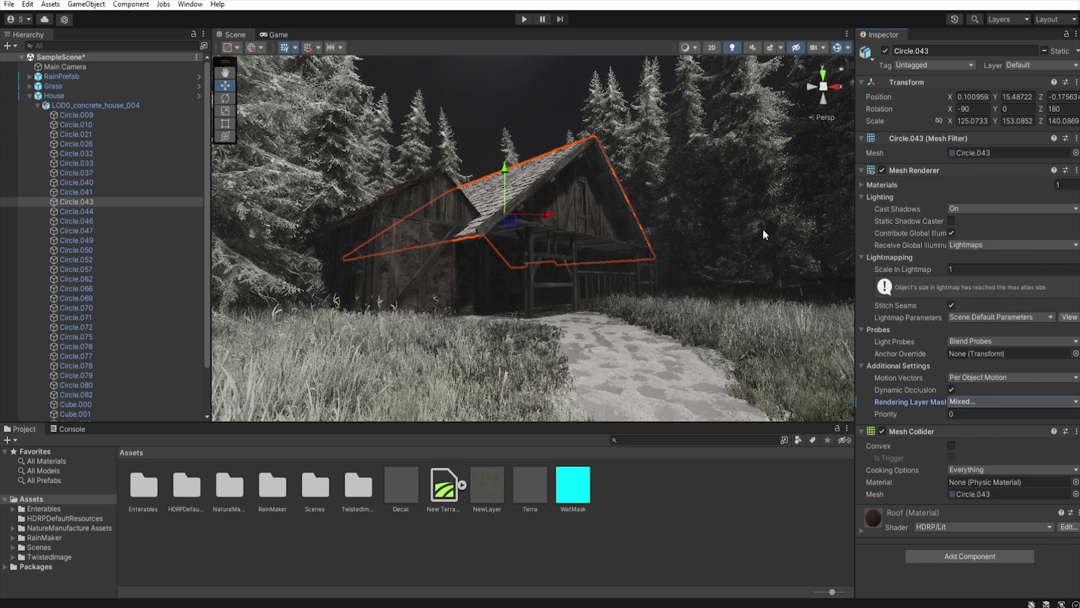
click(378, 203)
click(386, 197)
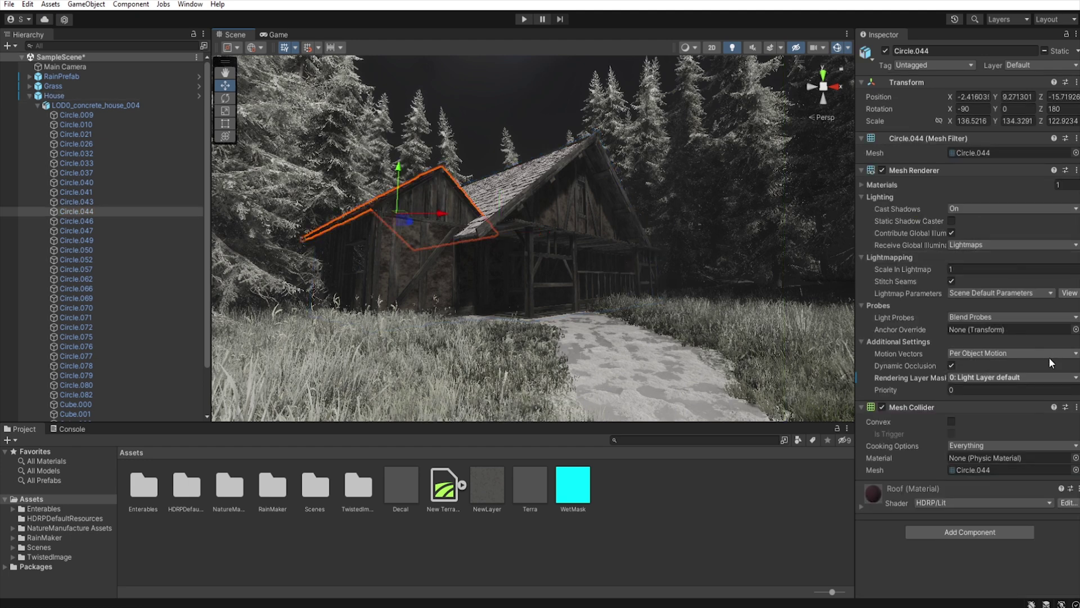
click(1048, 375)
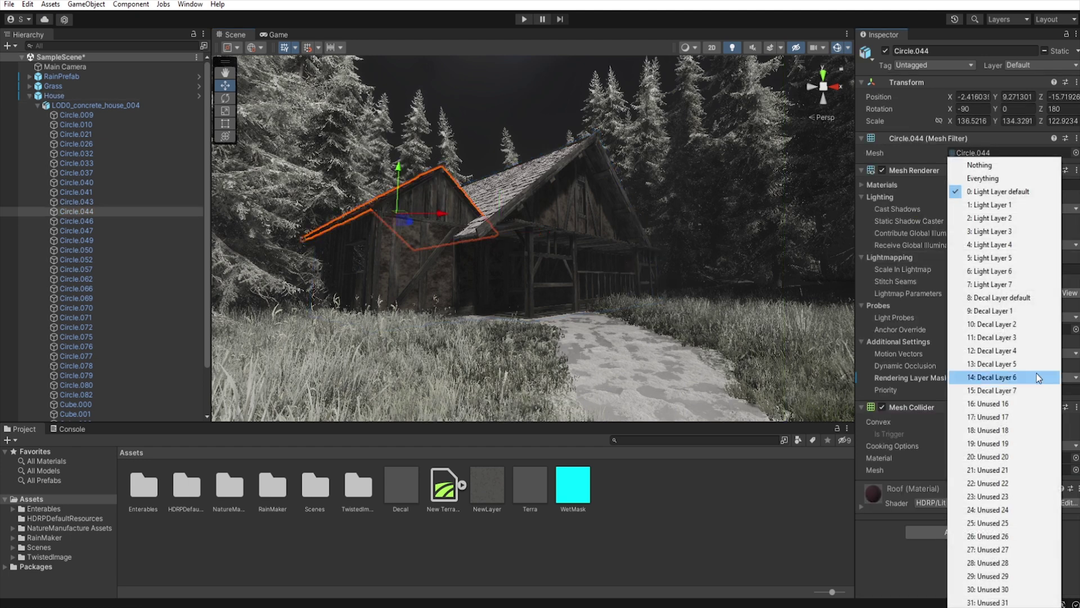
click(1007, 298)
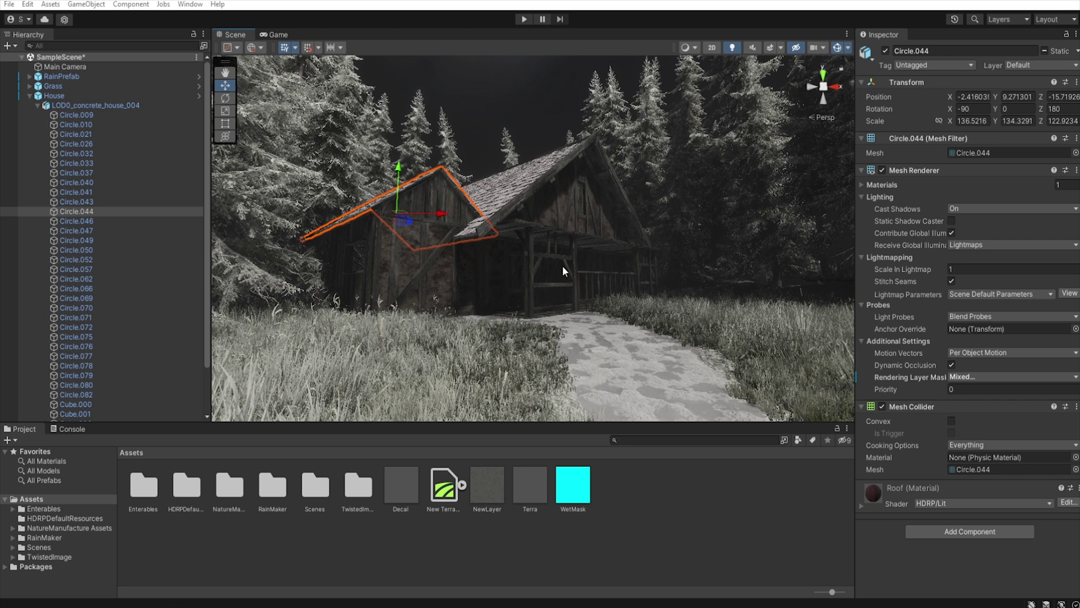
- Assign Decal.mat to the Decal Projector's Material slot
click(28, 95)
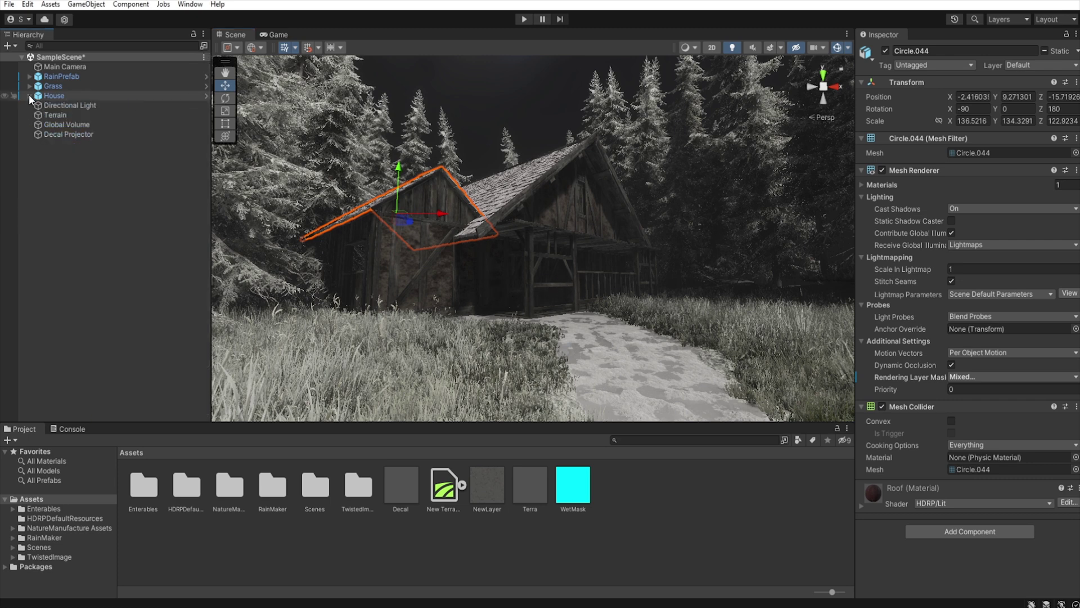
click(74, 134)
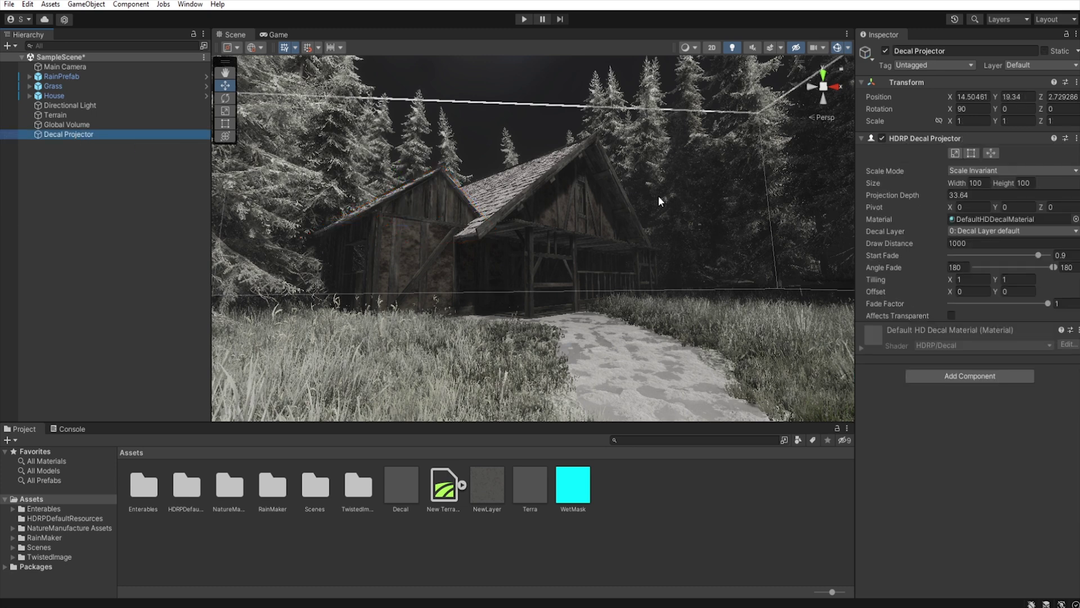
drag(407, 483, 982, 215)
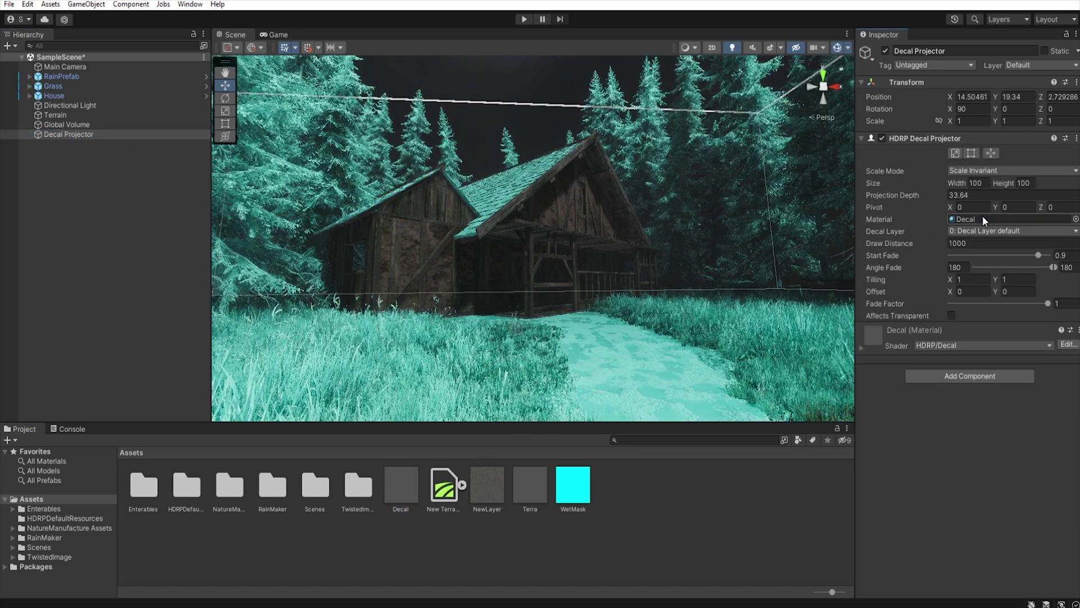
- Set the Decal material's Base Map colour to black
click(402, 486)
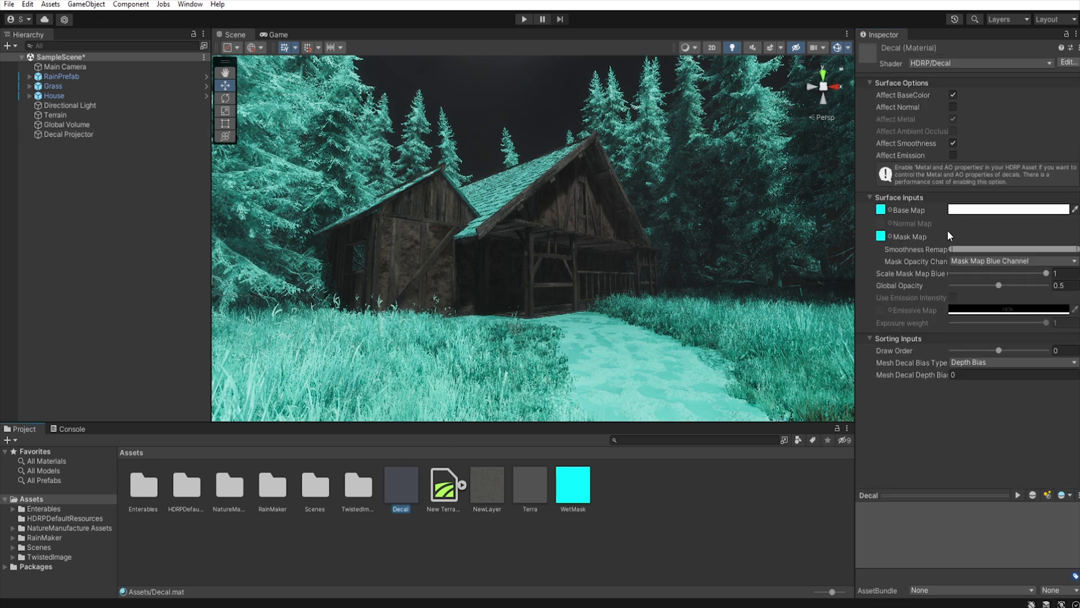
click(985, 210)
mouse_move(985, 272)
mouse_down()
mouse_move(973, 337)
mouse_move(964, 336)
mouse_up()
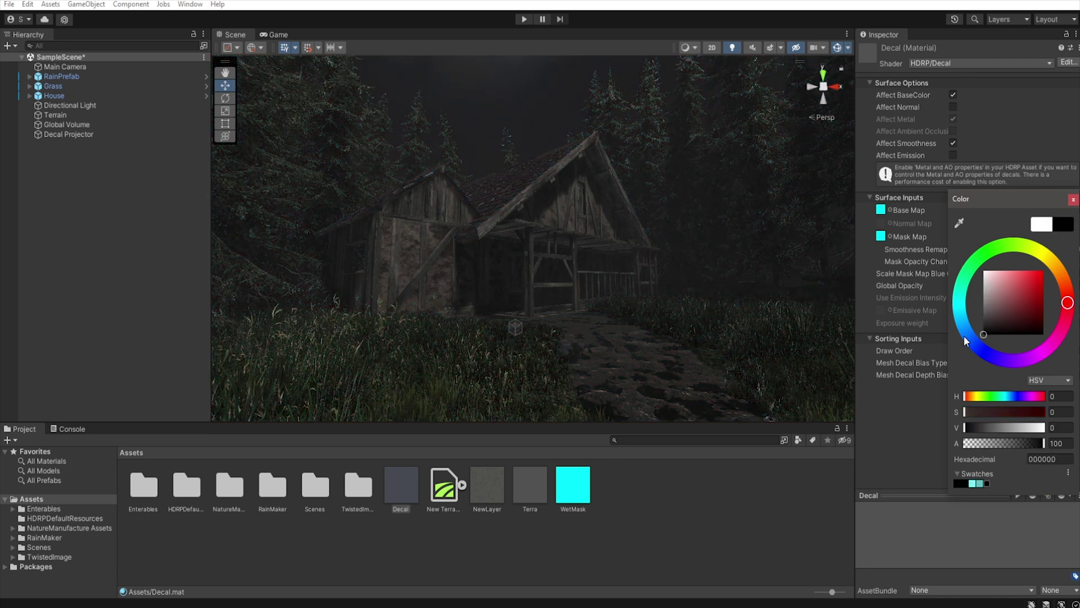
click(1073, 201)
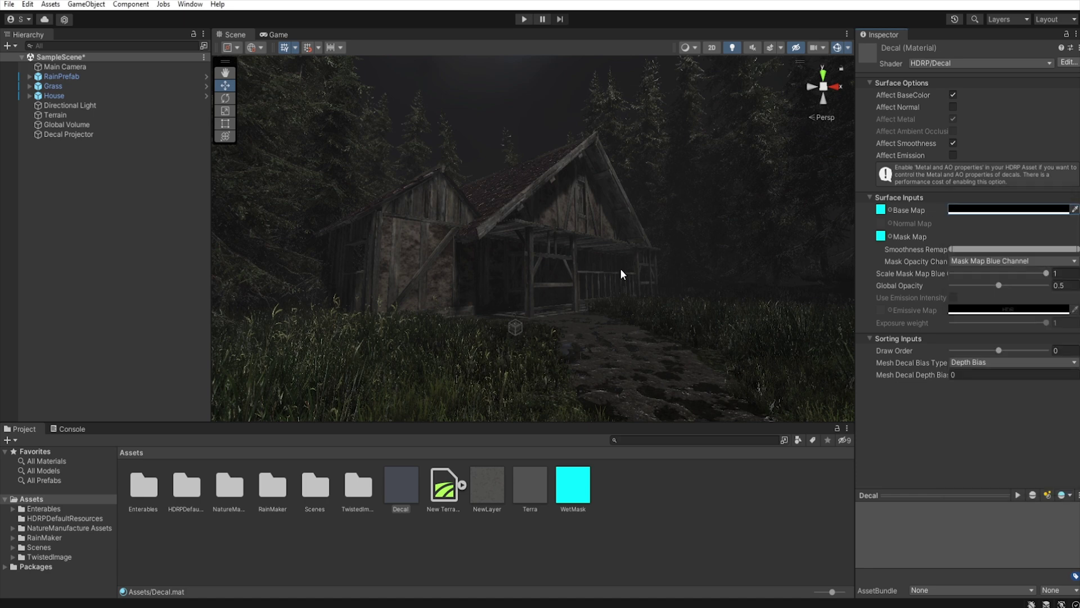
right_drag(590, 271, 579, 306)
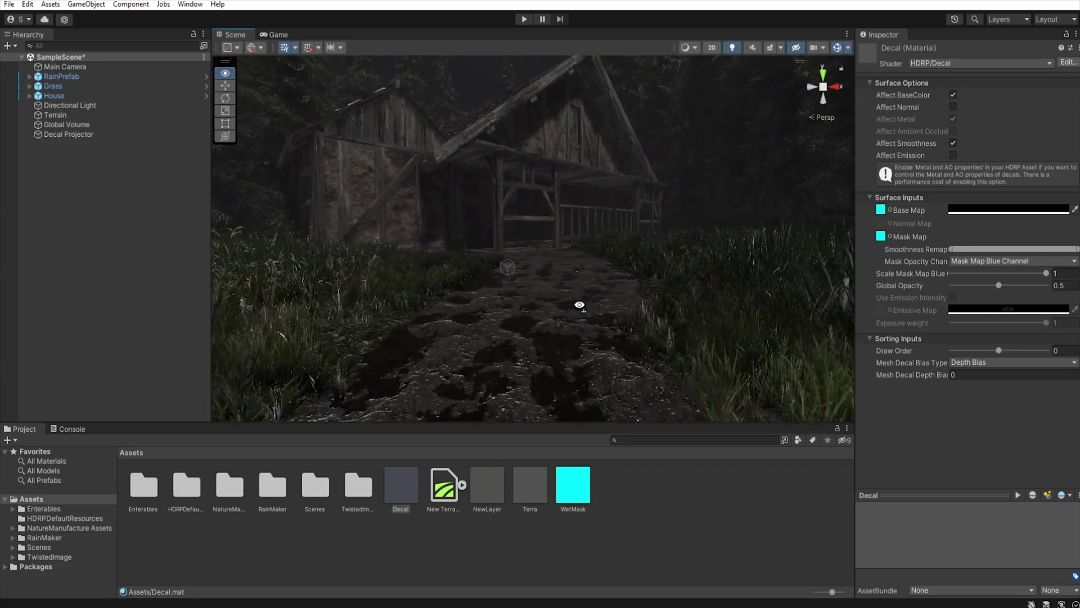
- Create a Reflection Probe and align it with the Scene view near the house
right_click(107, 161)
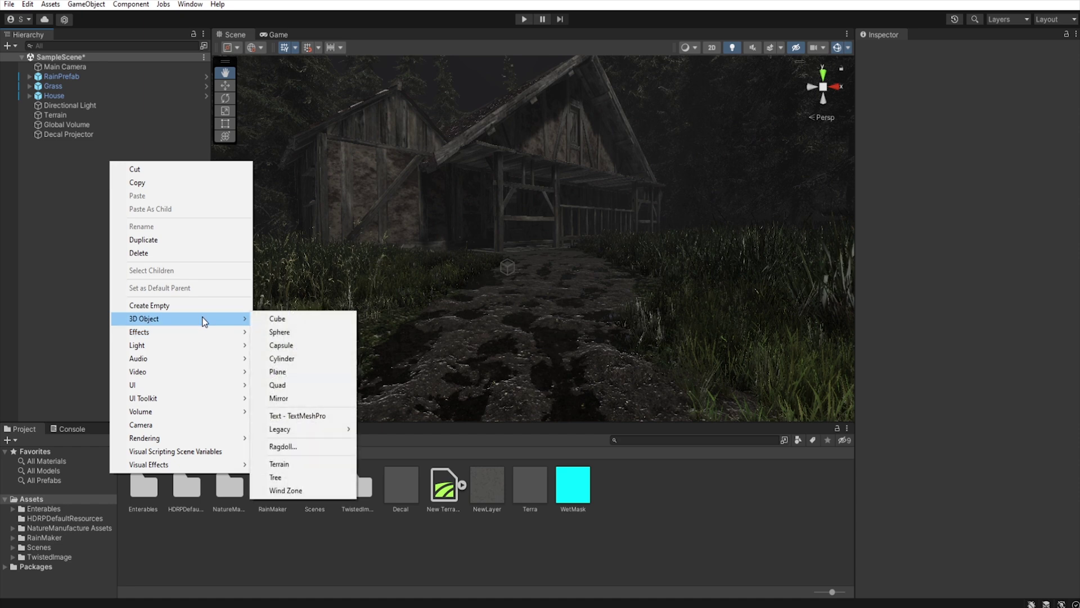
mouse_move(212, 344)
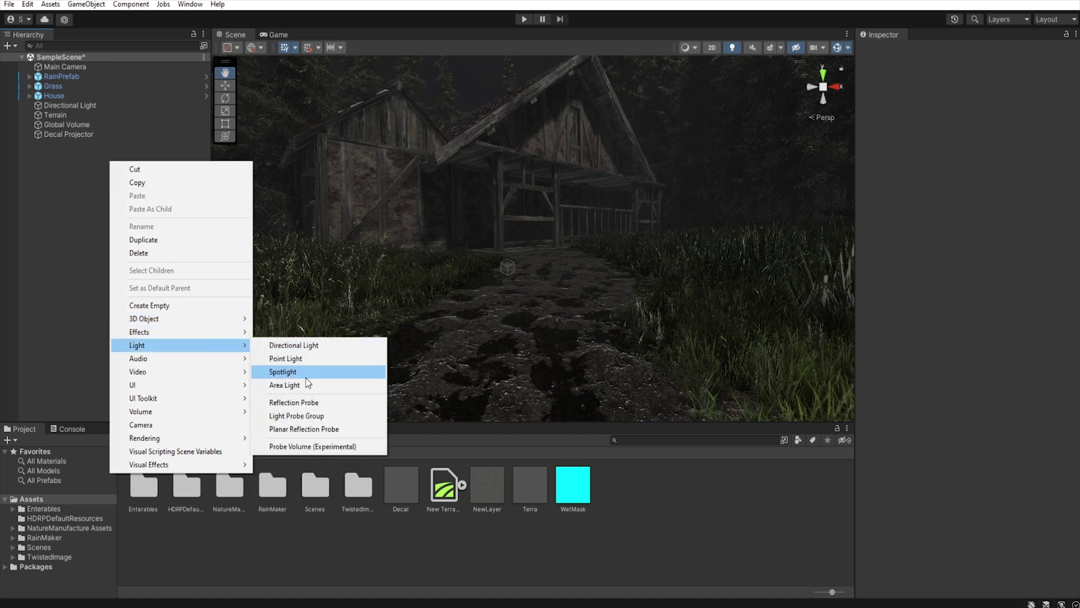
click(315, 402)
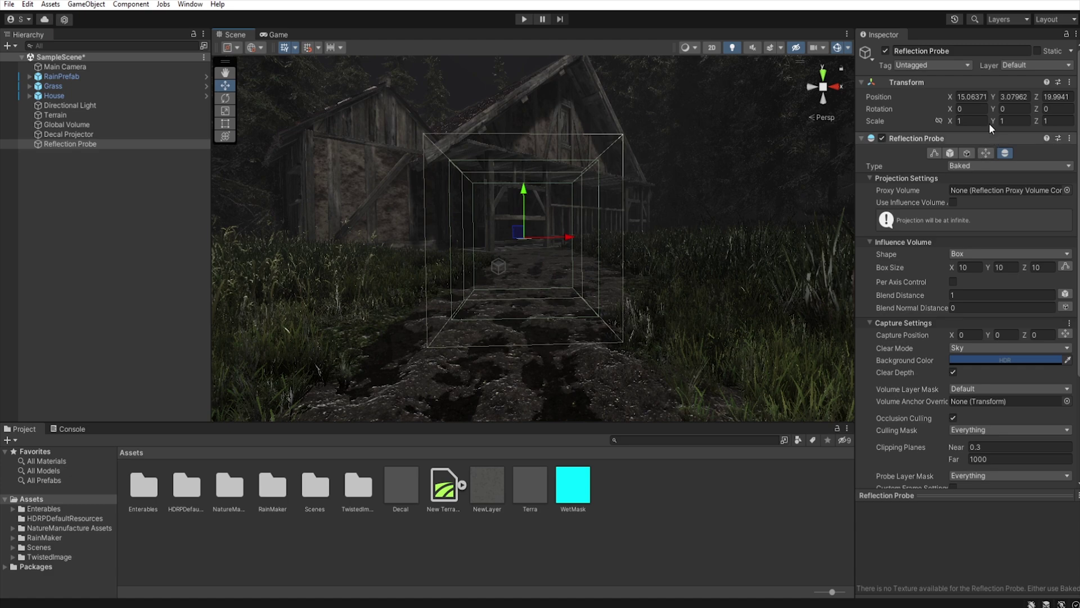
right_drag(538, 254, 607, 202)
key(ctrl+shift+f)
- Set the probe's Box Size to 100, 100, 100
click(976, 267)
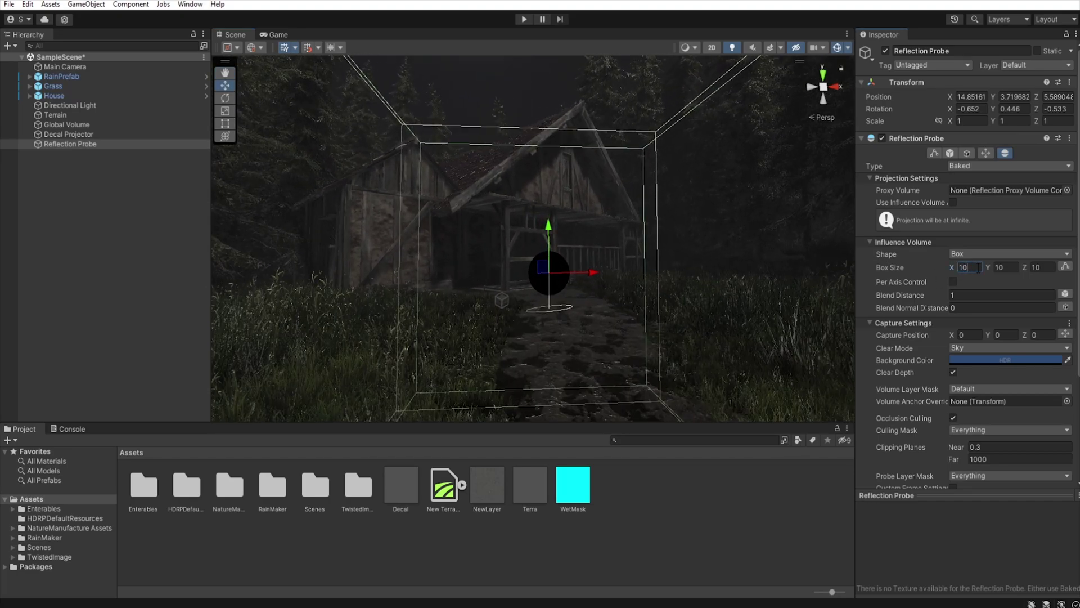
text(100)
key(Tab)
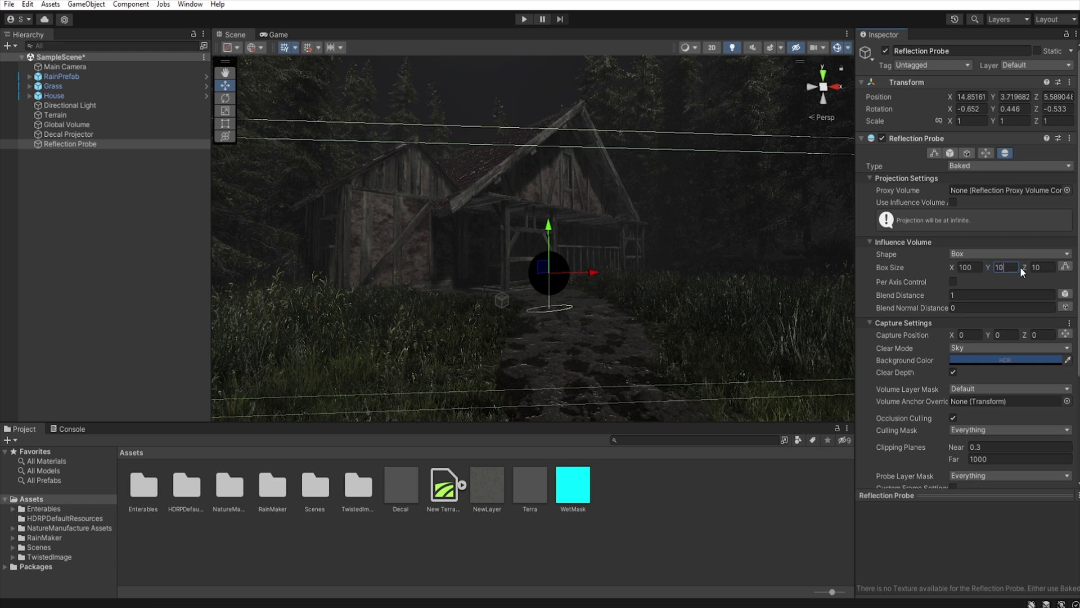
text(0)
key(Tab)
text(100)
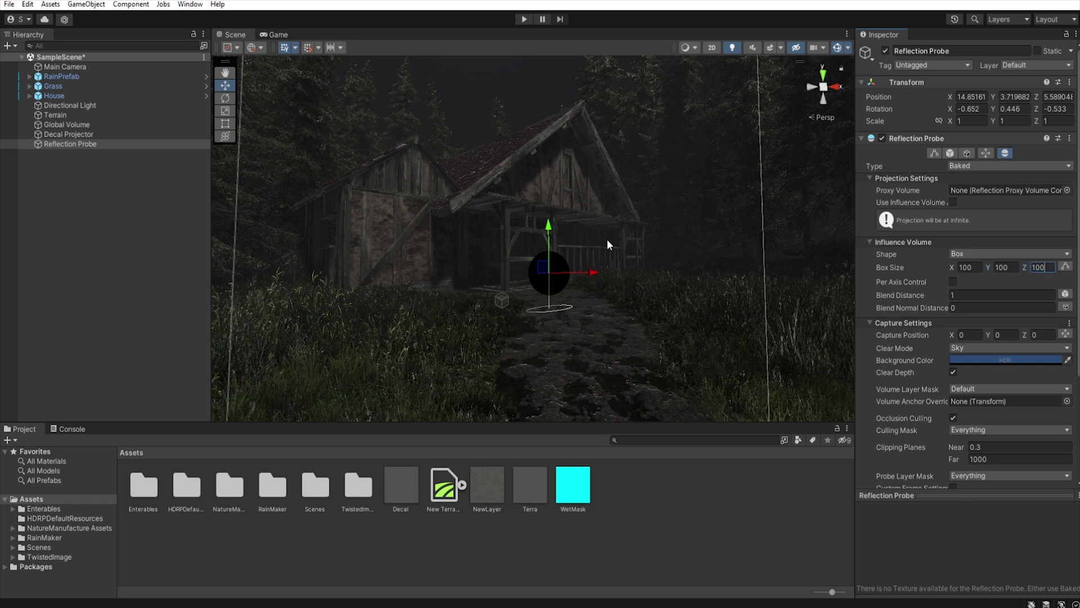
- Raise the probe to Y 4.64, enable Use Influence Volume, and bake it
drag(549, 226, 551, 183)
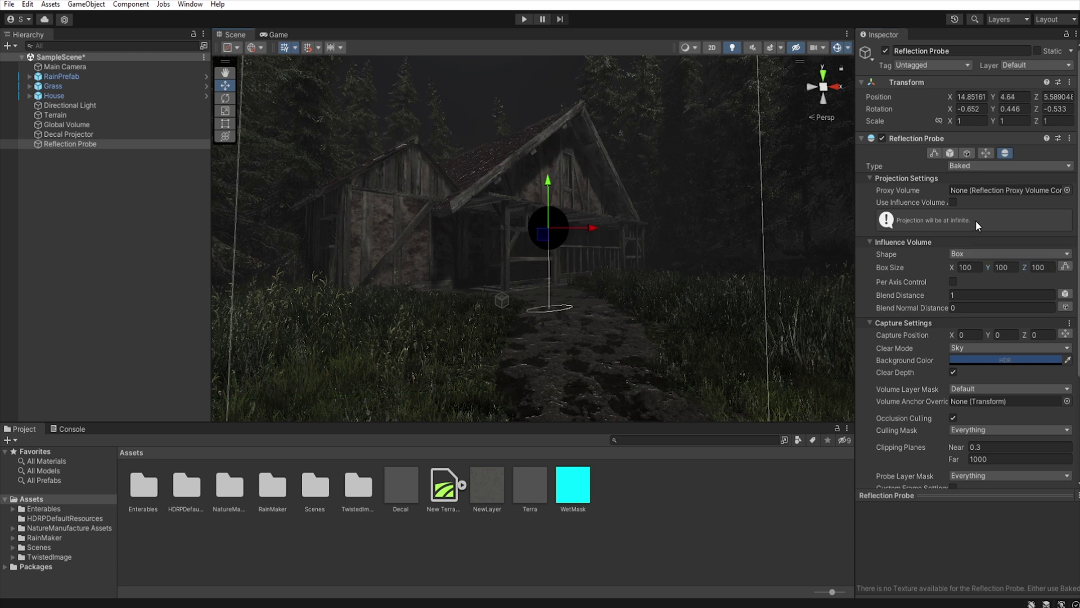
click(954, 202)
scroll(939, 282, down, 4)
click(970, 430)
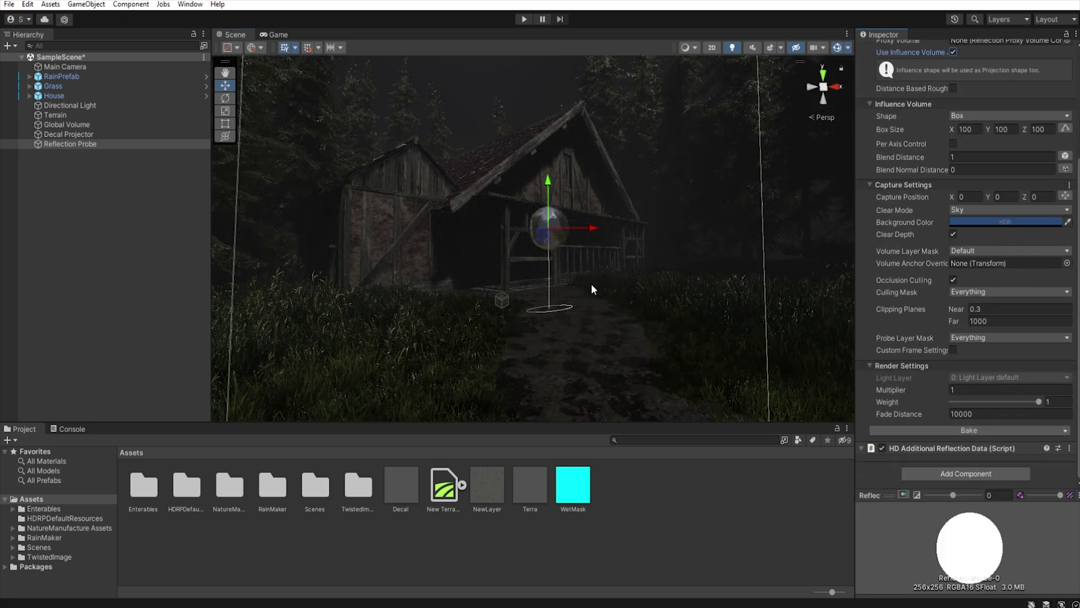